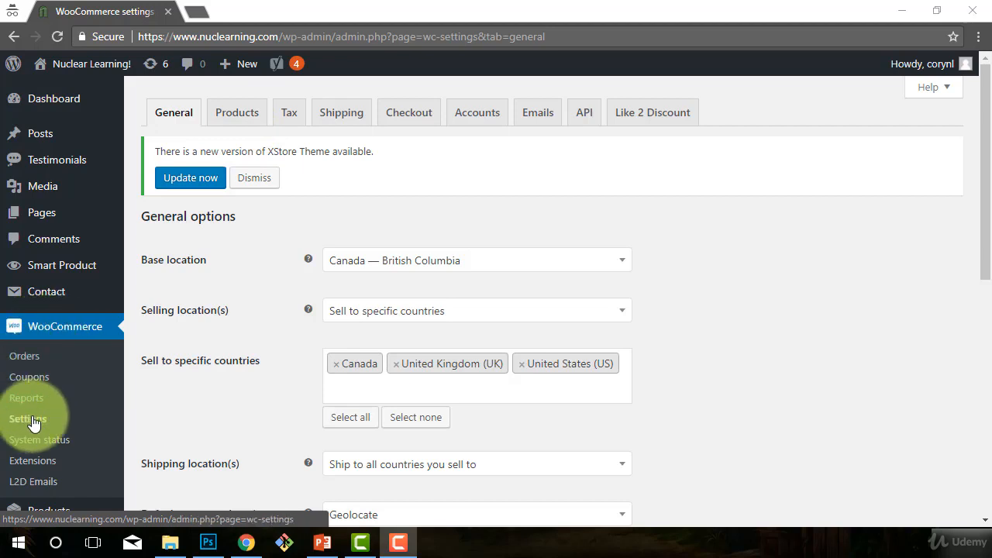
Step: Open the WooCommerce product settings and go through the measurement units and product rating options
click(237, 118)
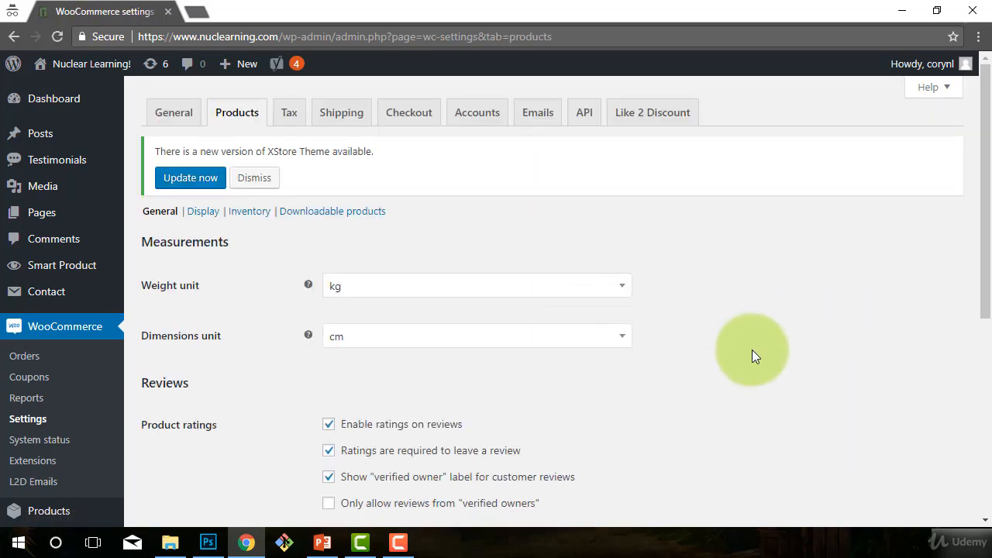
scroll(752, 357, down, 1)
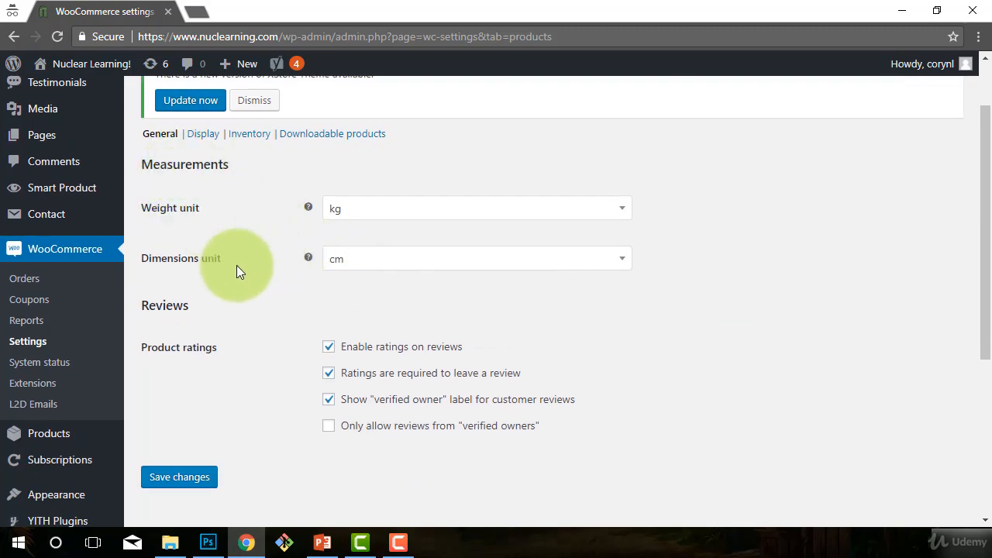
scroll(835, 330, up, 1)
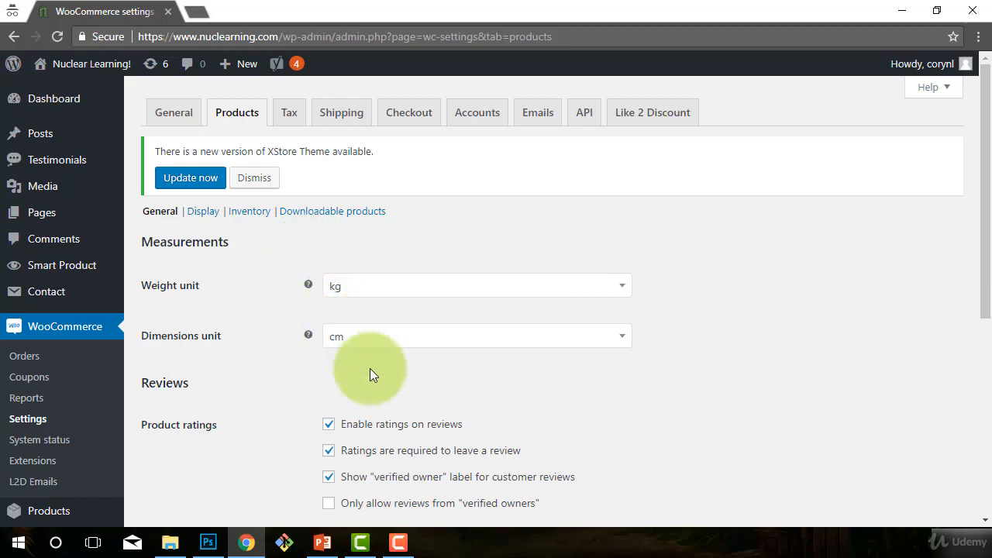
scroll(733, 314, down, 1)
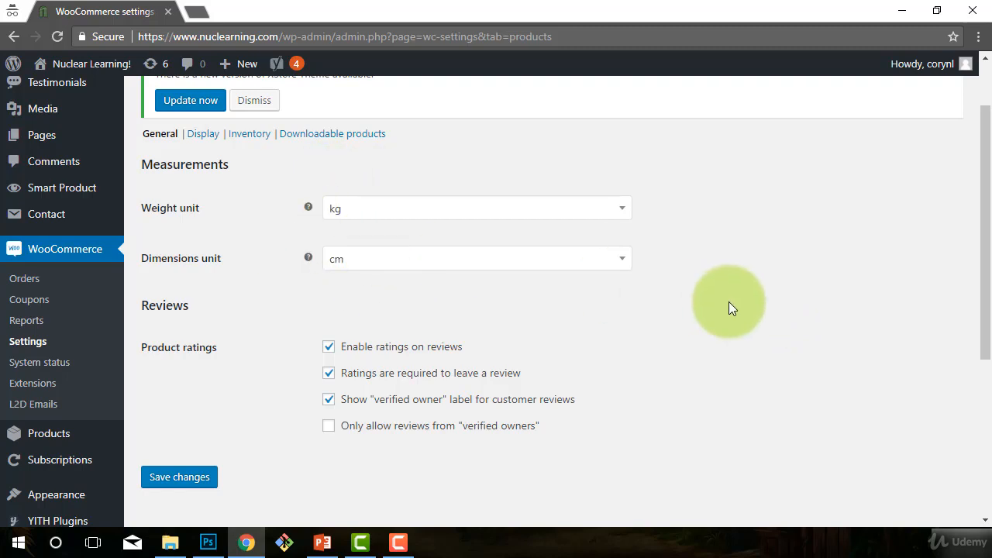
scroll(768, 307, down, 1)
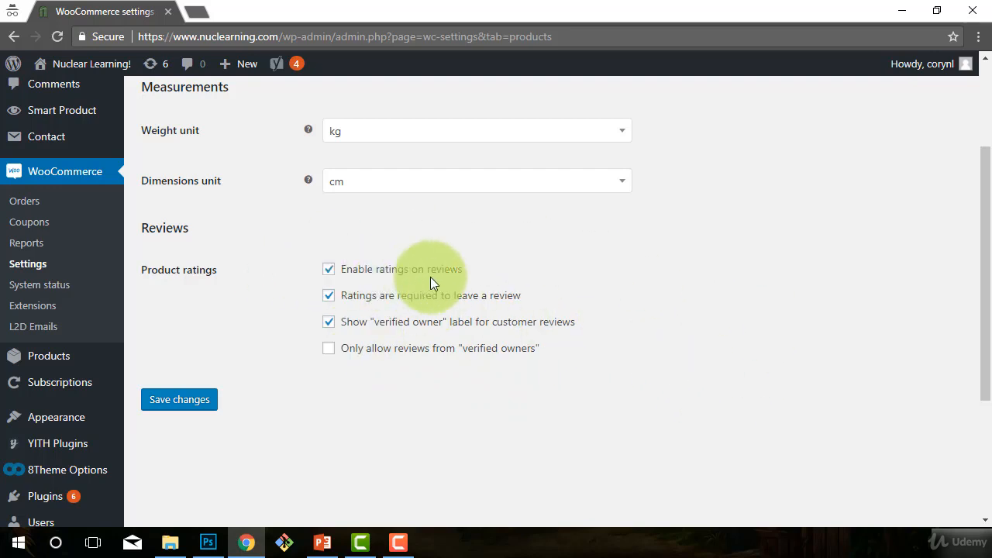
Step: Allow product reviews only from "verified owners", keeping ratings enabled on reviews, and save the product settings
click(329, 271)
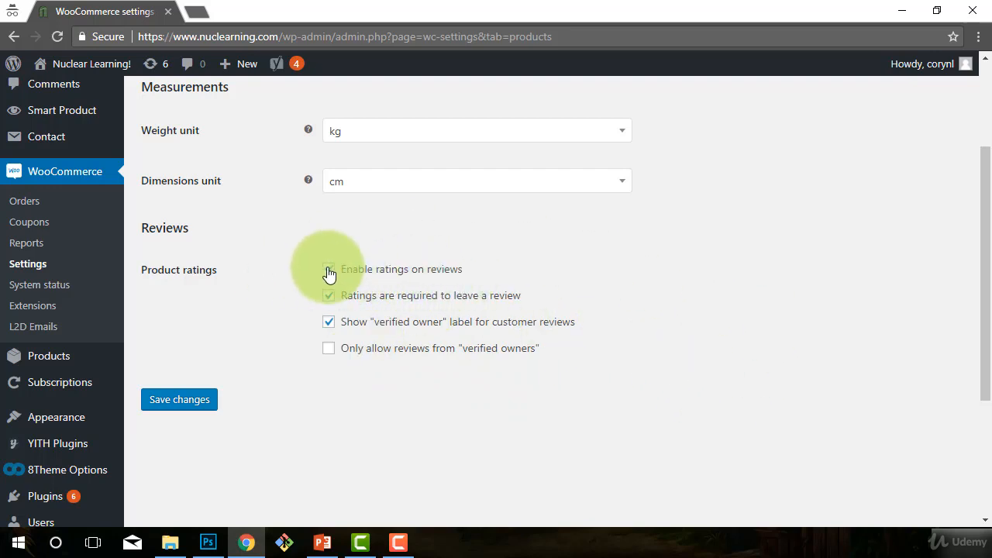
click(328, 271)
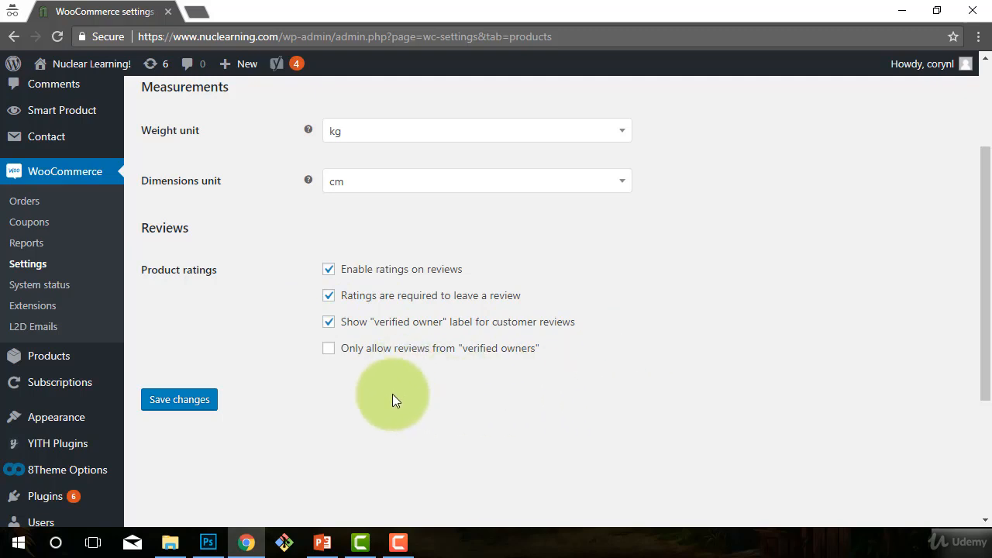
click(329, 351)
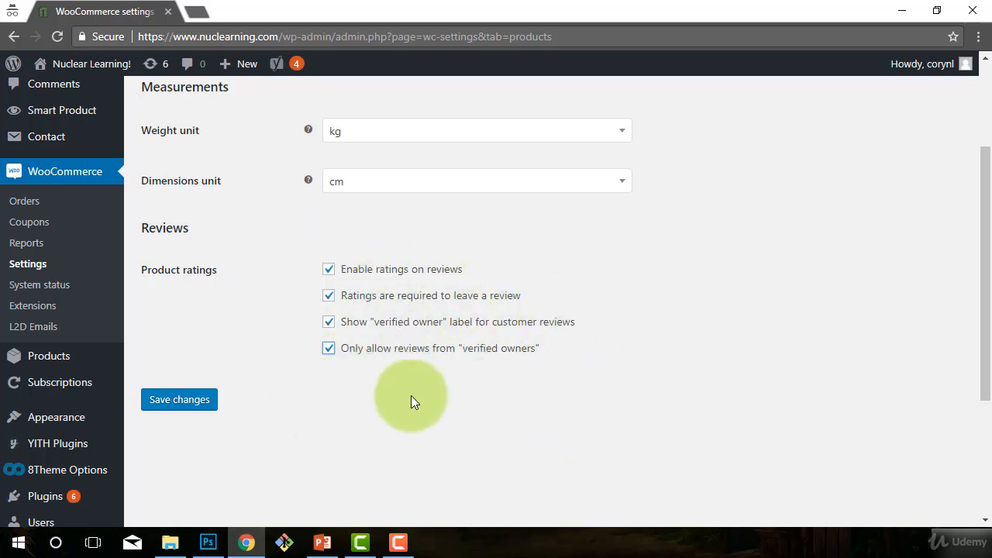
scroll(543, 391, up, 1)
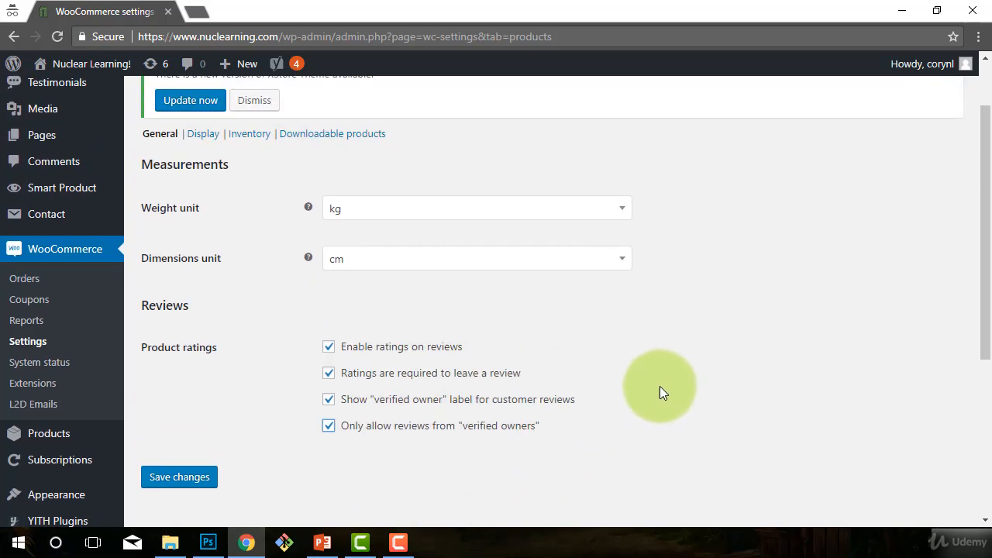
scroll(496, 457, down, 1)
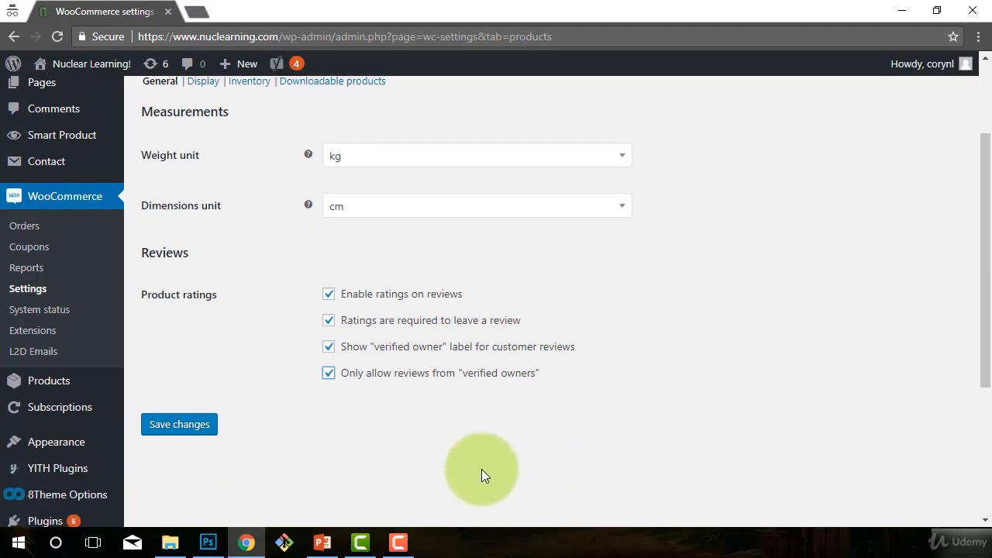
scroll(481, 469, down, 1)
click(186, 401)
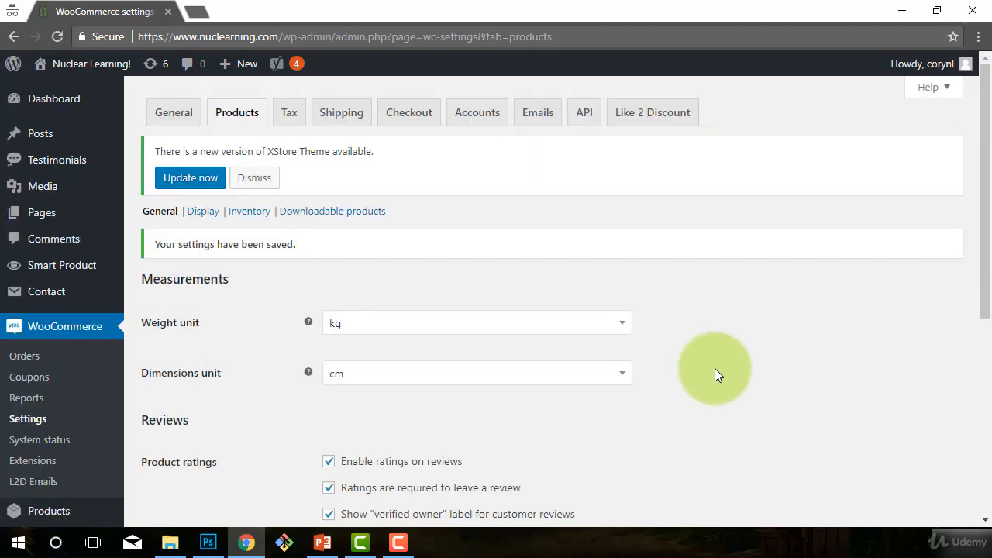
scroll(715, 368, down, 2)
scroll(714, 368, up, 2)
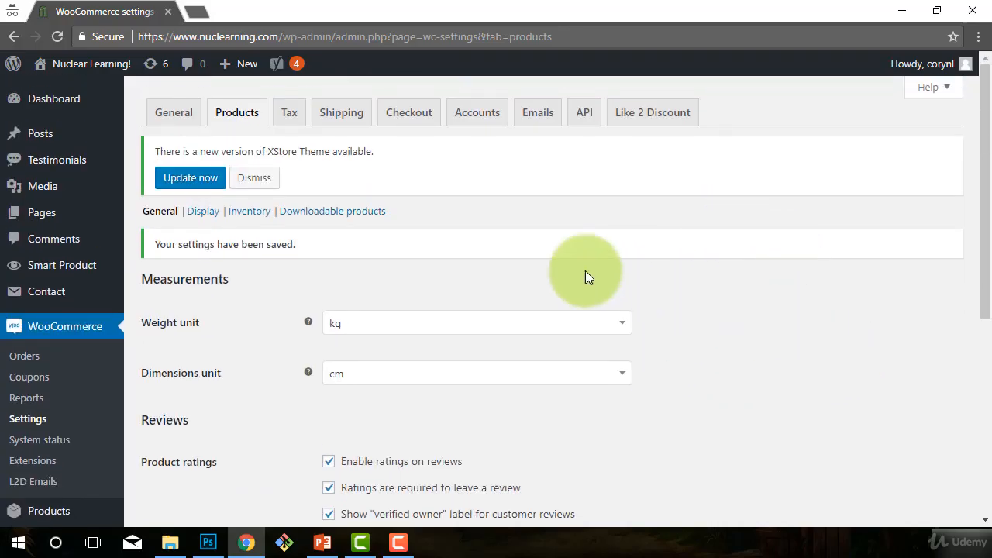
scroll(722, 380, down, 1)
scroll(723, 376, down, 3)
scroll(626, 397, up, 3)
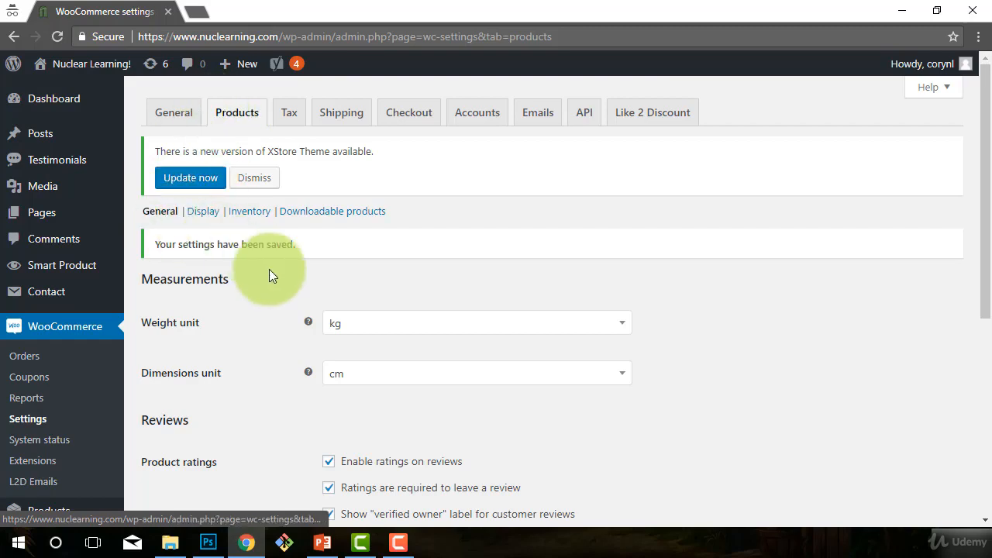
Step: Open the Display section of the product settings and look over its shop and product page options
click(203, 212)
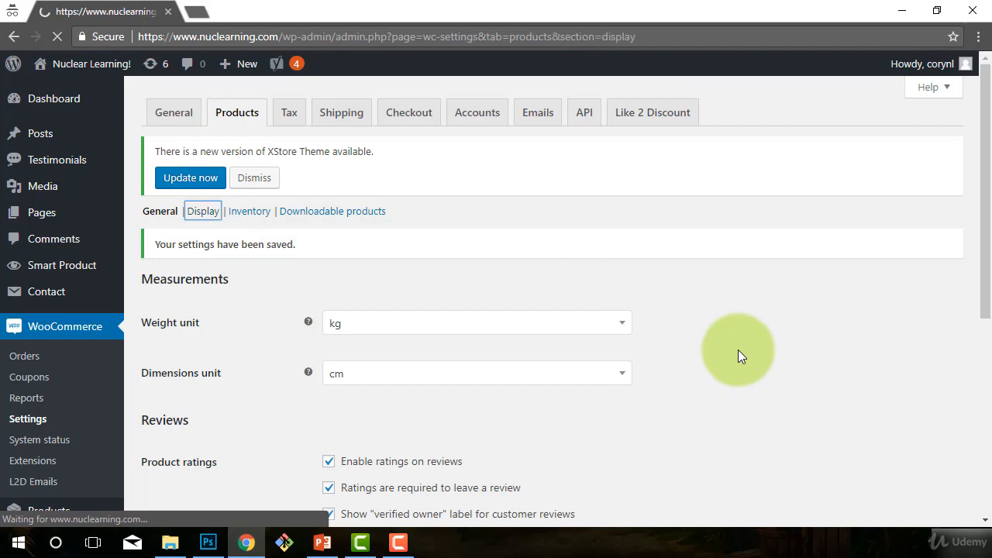
scroll(738, 349, down, 1)
scroll(784, 307, up, 1)
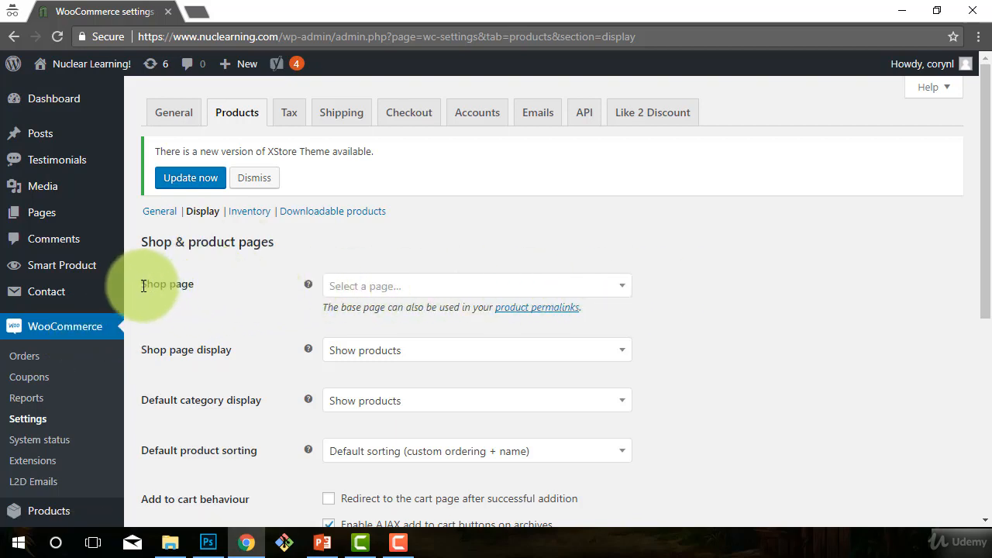
Step: Examine which existing pages are offered for the Shop page setting, without selecting one
drag(144, 286, 180, 291)
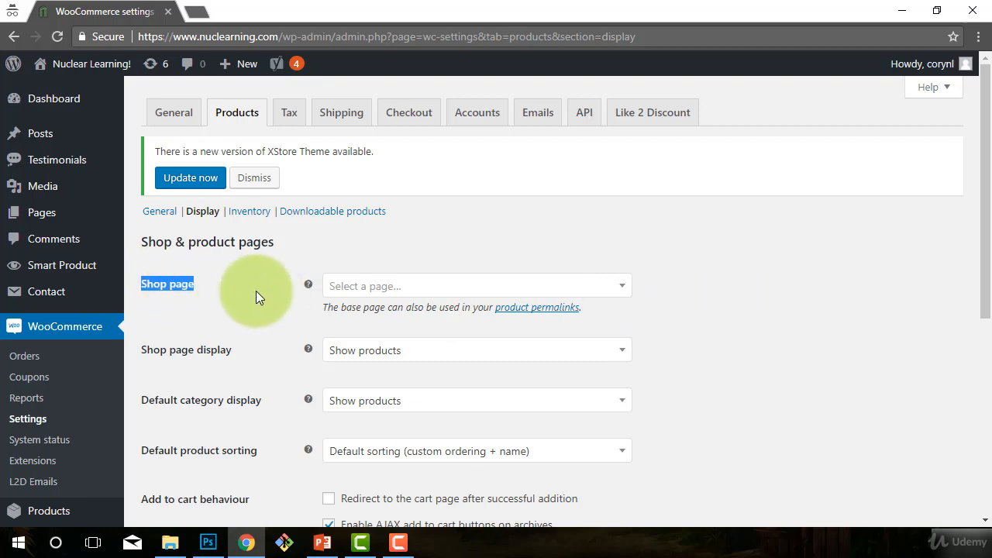
click(622, 286)
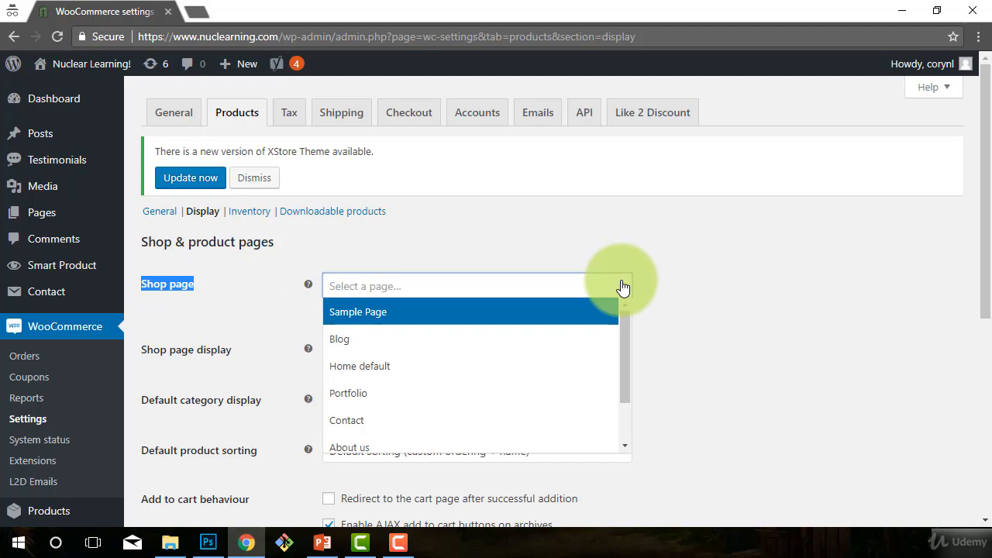
click(632, 286)
click(626, 287)
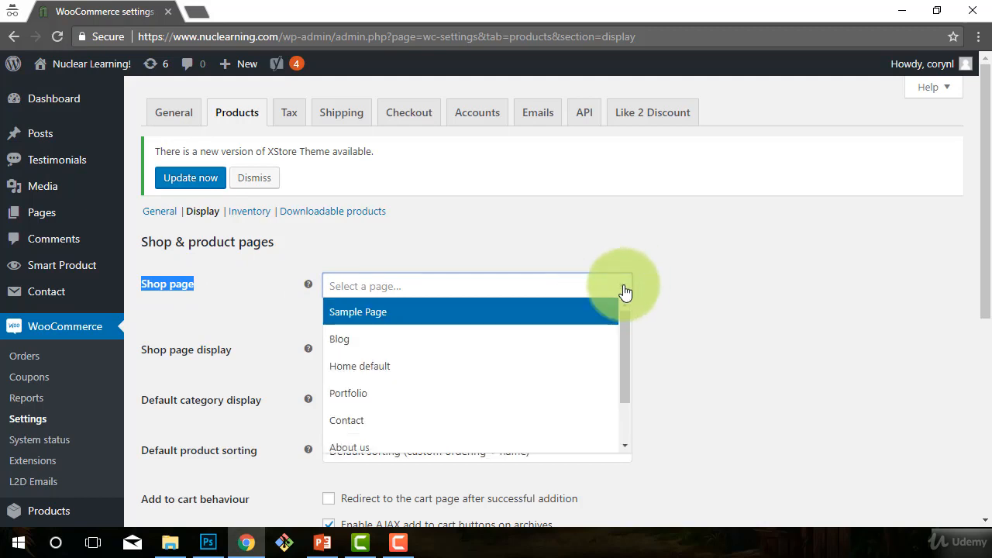
scroll(562, 336, down, 1)
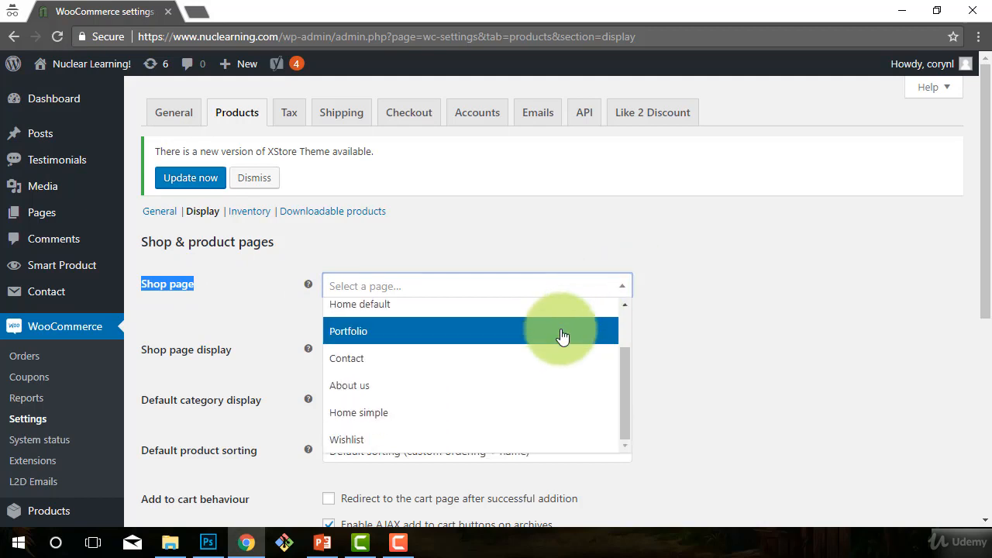
scroll(549, 431, up, 1)
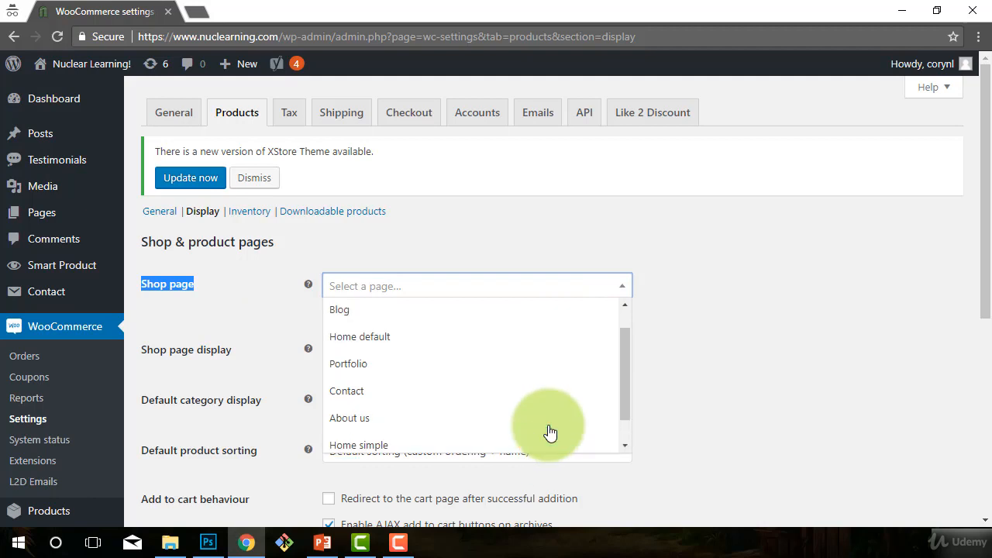
scroll(550, 432, up, 1)
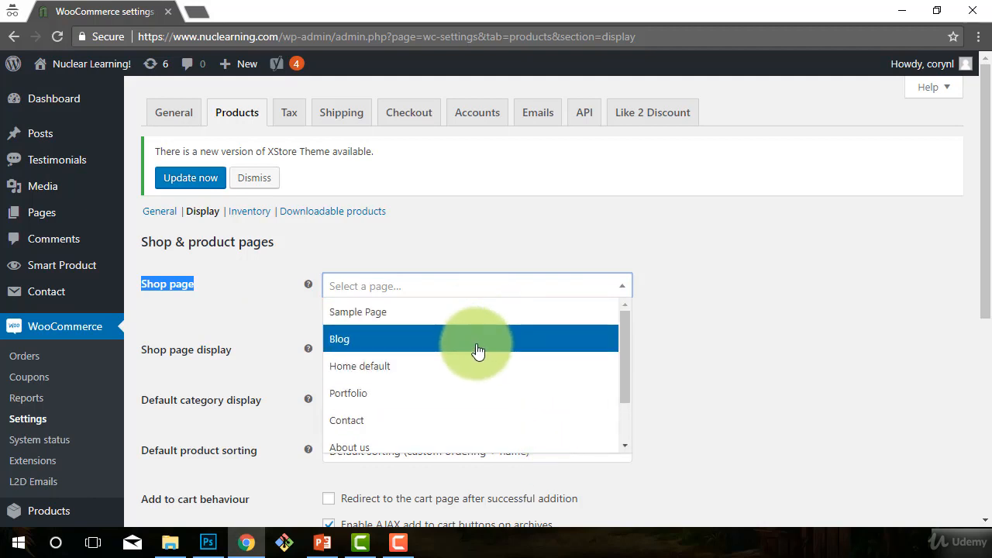
scroll(477, 351, down, 1)
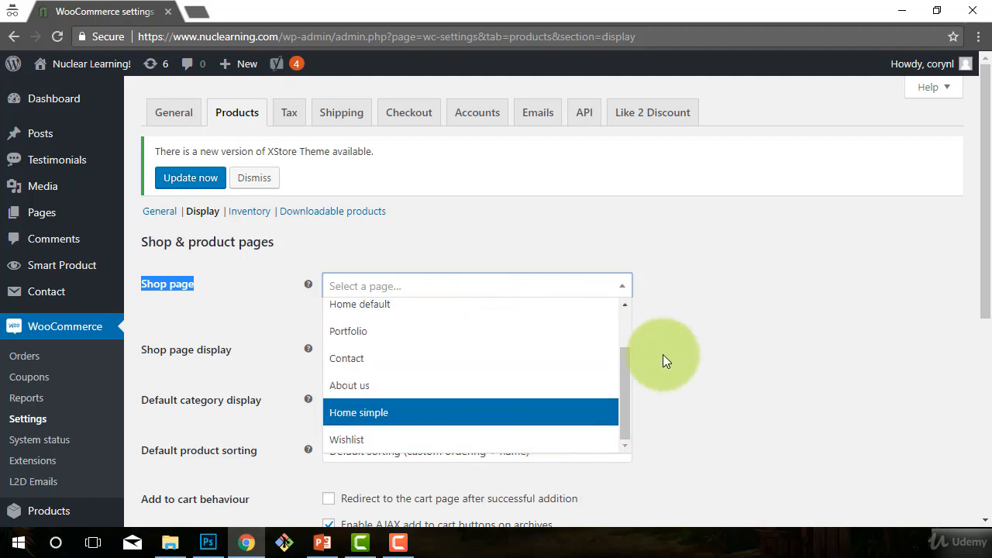
click(745, 310)
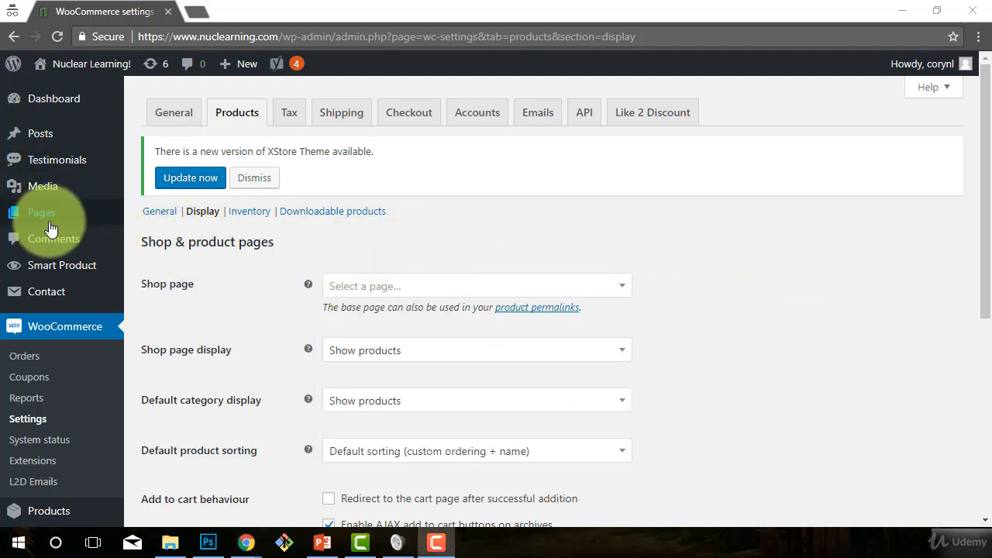
mouse_move(40, 223)
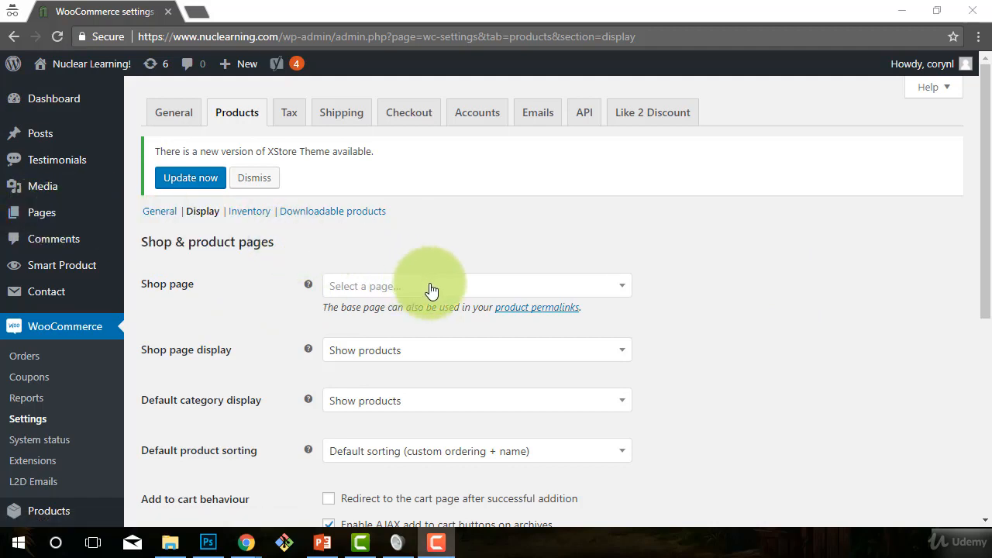
click(365, 289)
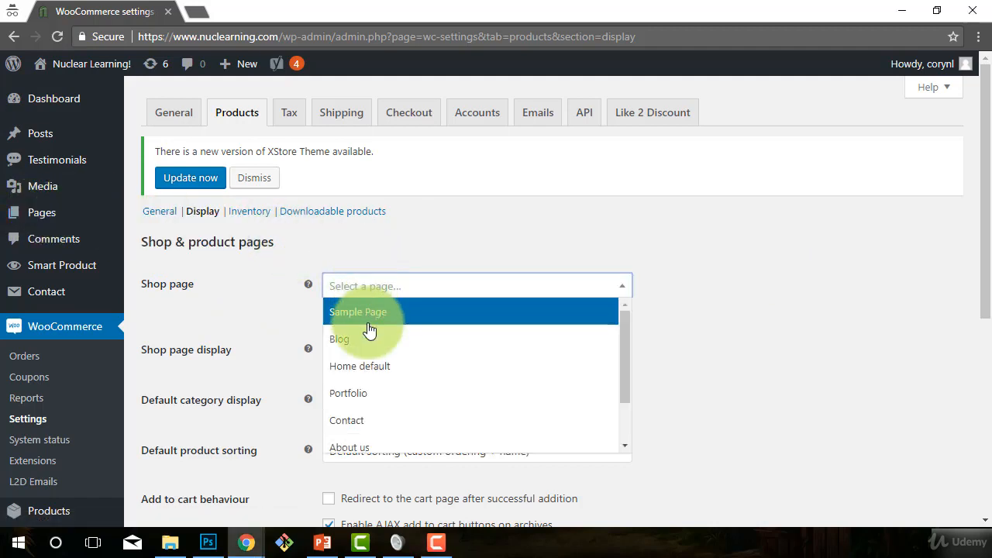
scroll(395, 365, down, 2)
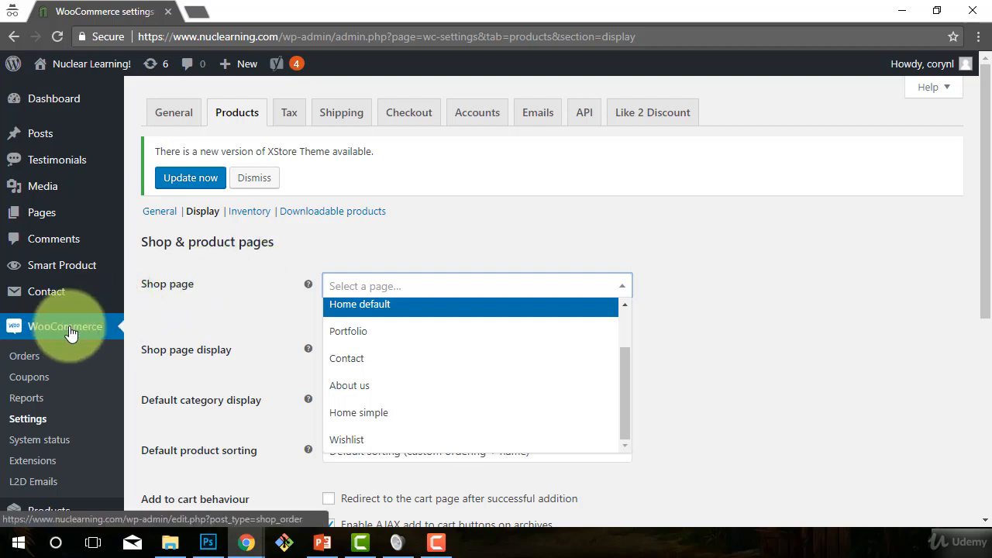
click(326, 253)
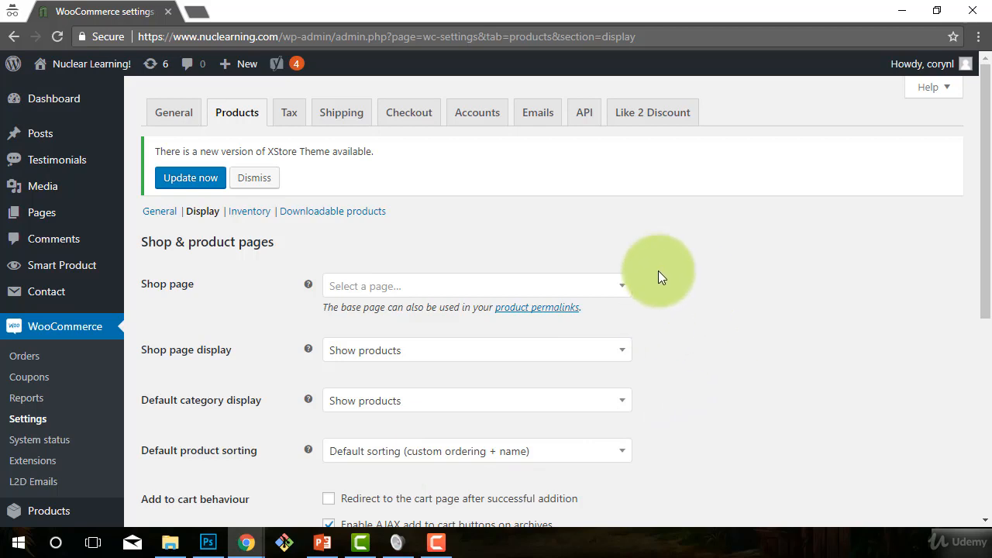
Step: Open the site's Pages list in a separate browser tab and look through the existing pages
mouse_move(44, 213)
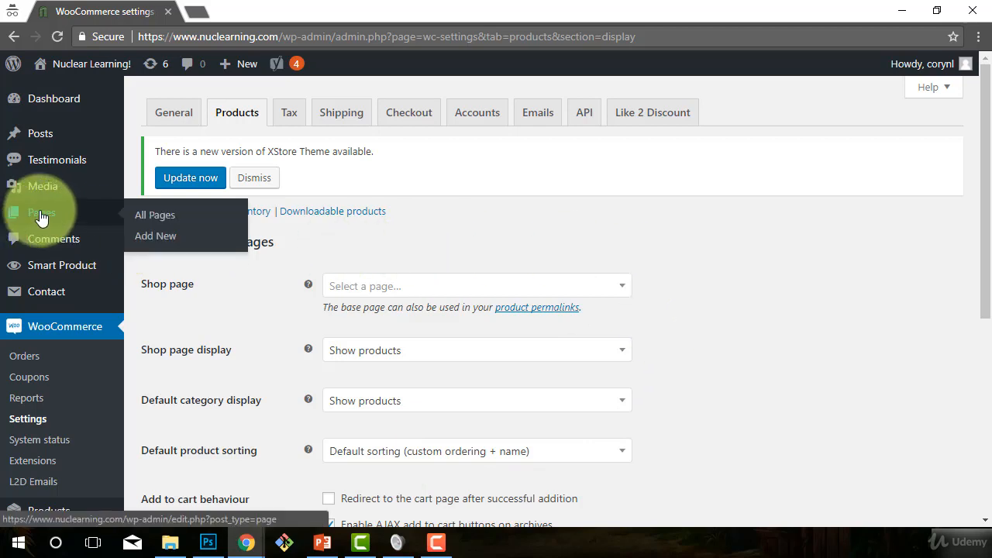
right_click(40, 211)
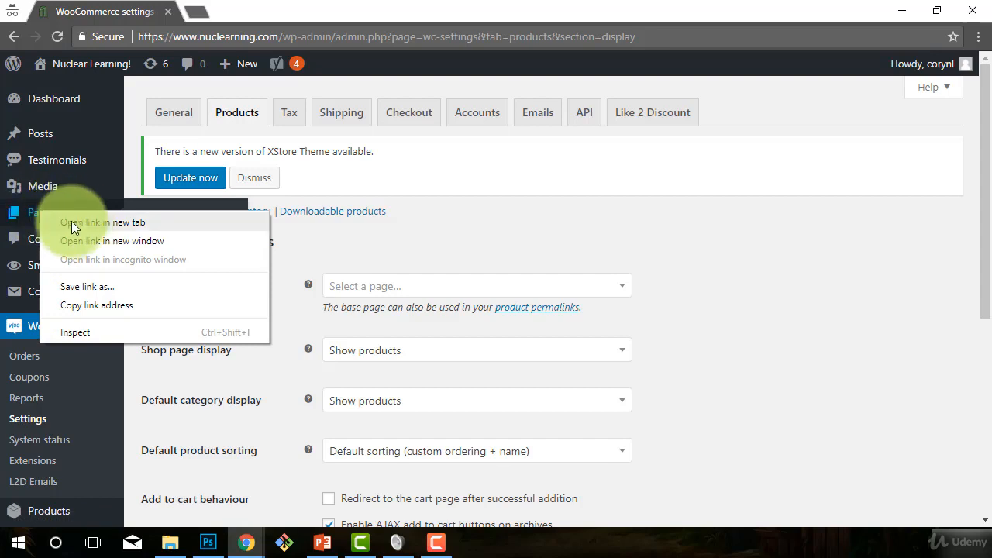
click(75, 224)
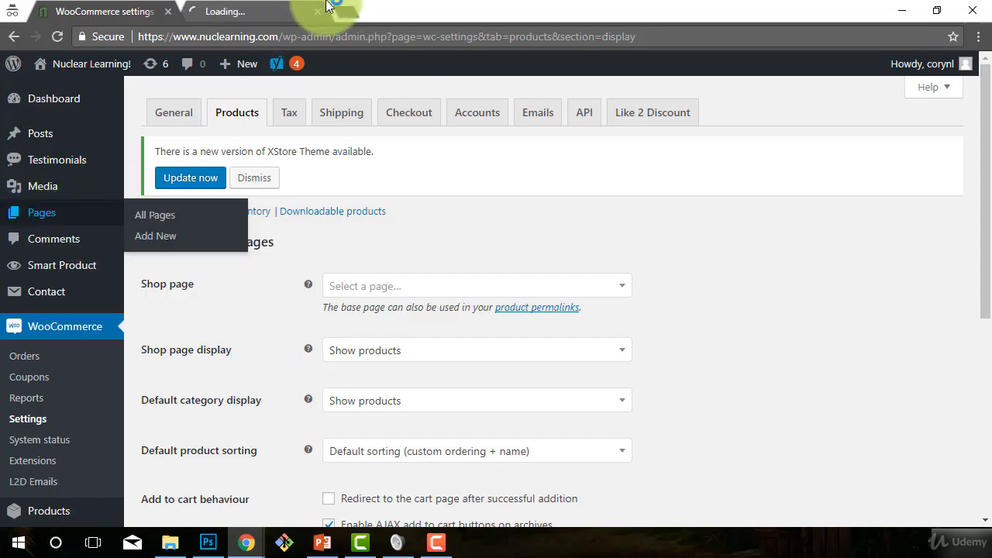
click(236, 11)
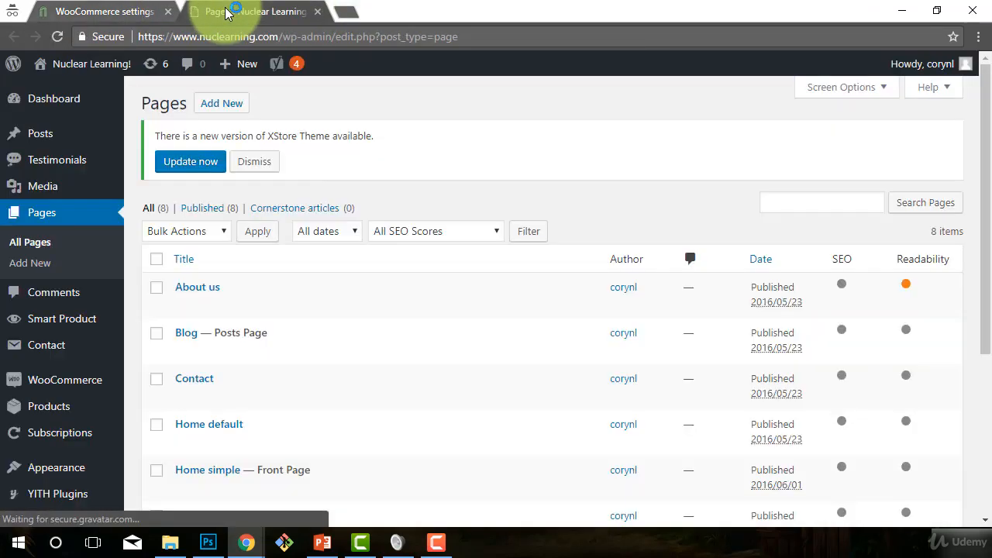
scroll(508, 406, down, 3)
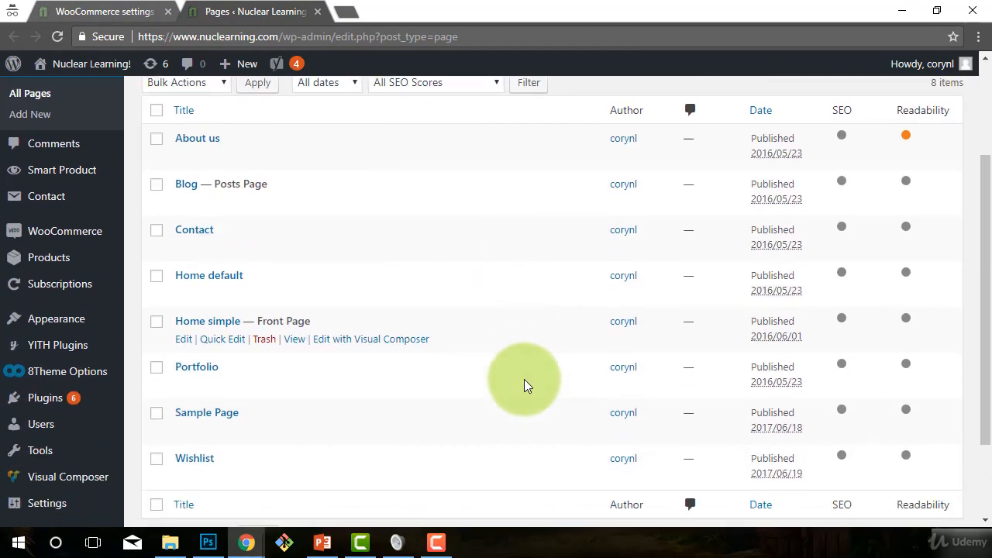
scroll(488, 434, up, 3)
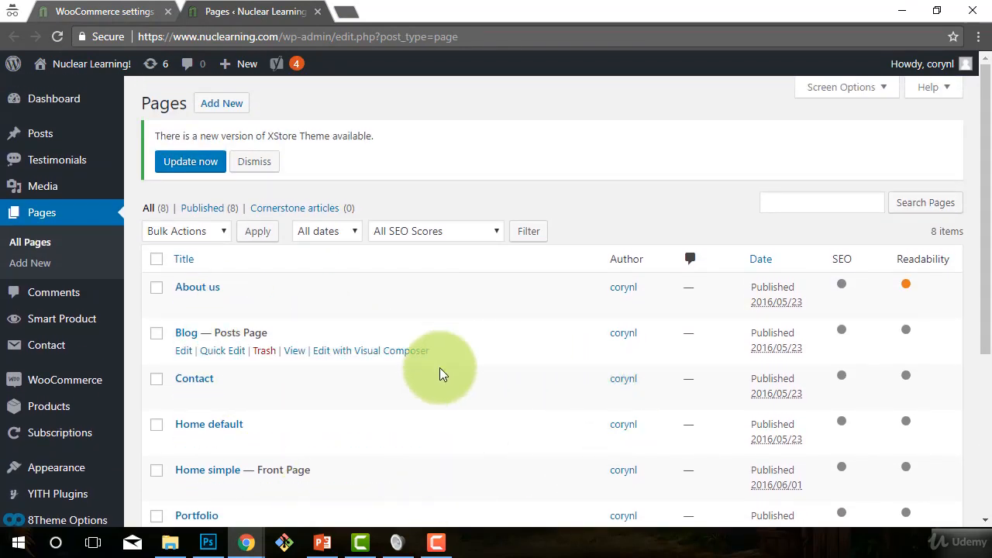
Step: Create a new page titled "Shop" with no body content and publish it
click(217, 108)
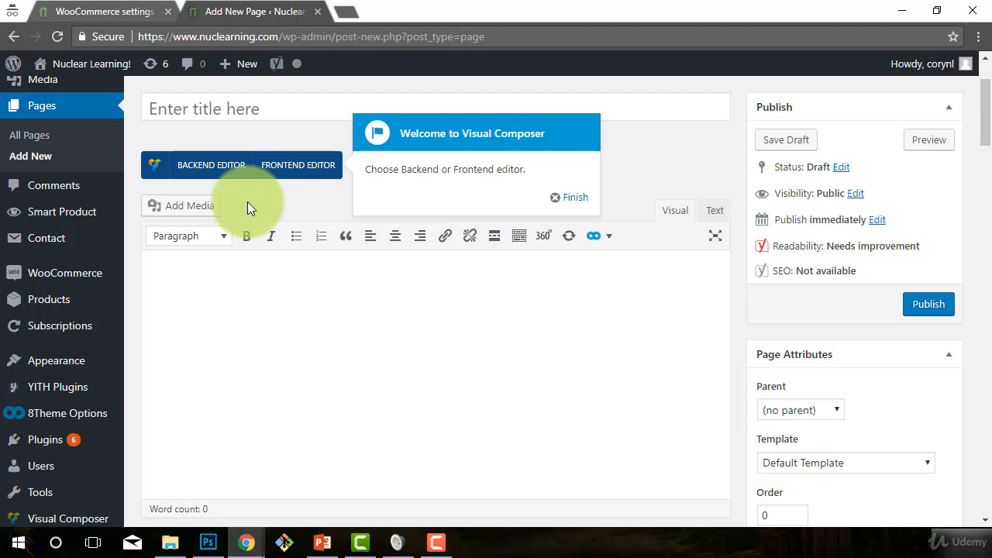
click(226, 114)
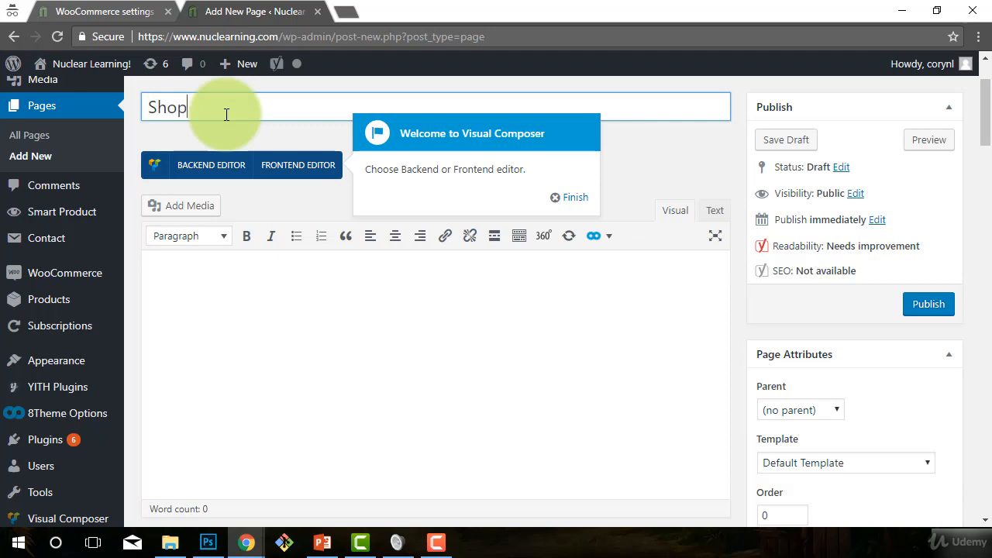
click(244, 413)
click(913, 312)
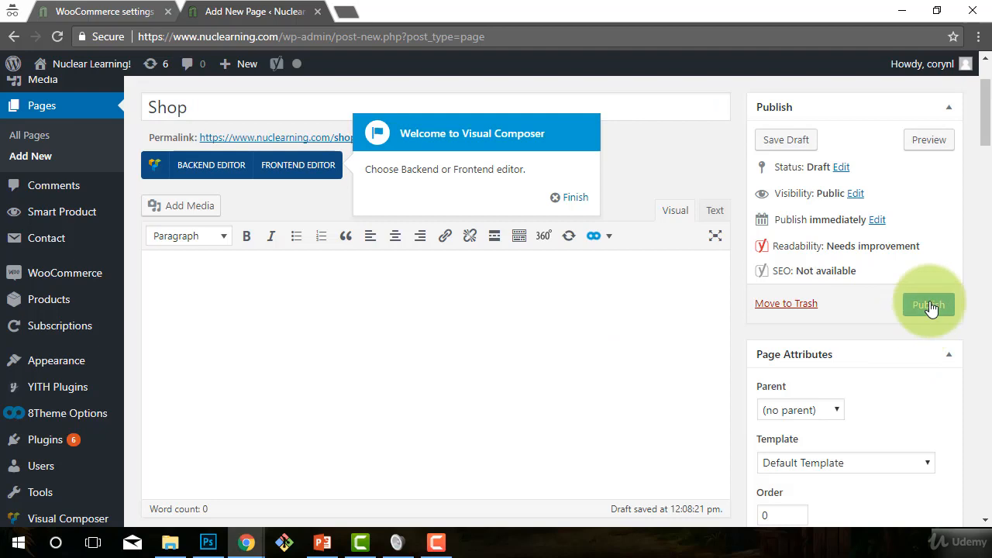
click(930, 308)
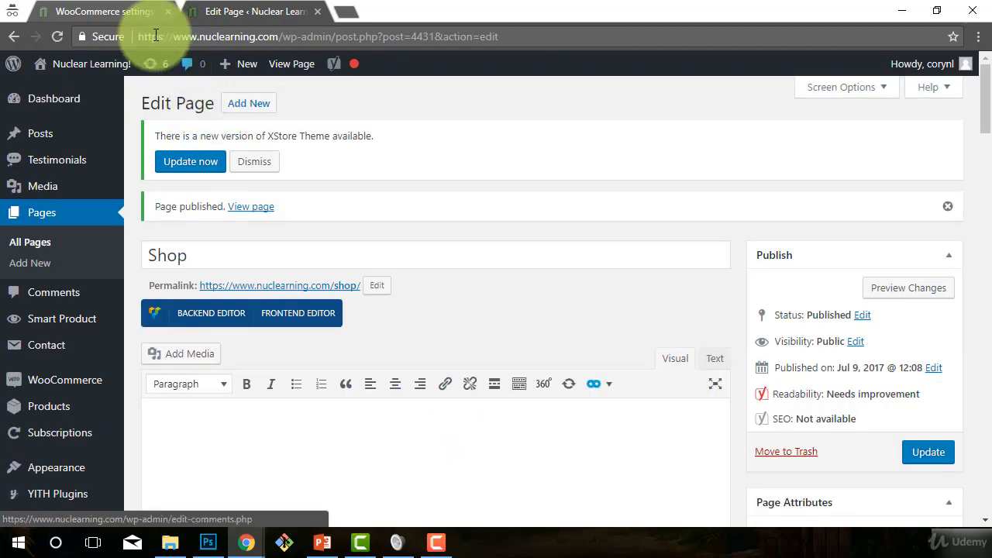
Step: Reload the WooCommerce product display settings and select the "Shop" page as the Shop page
click(106, 10)
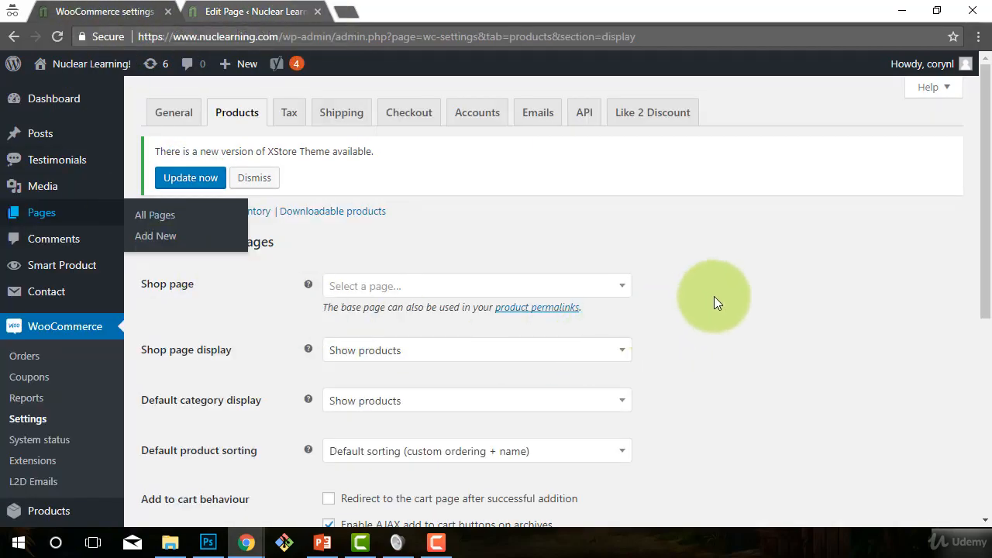
click(281, 35)
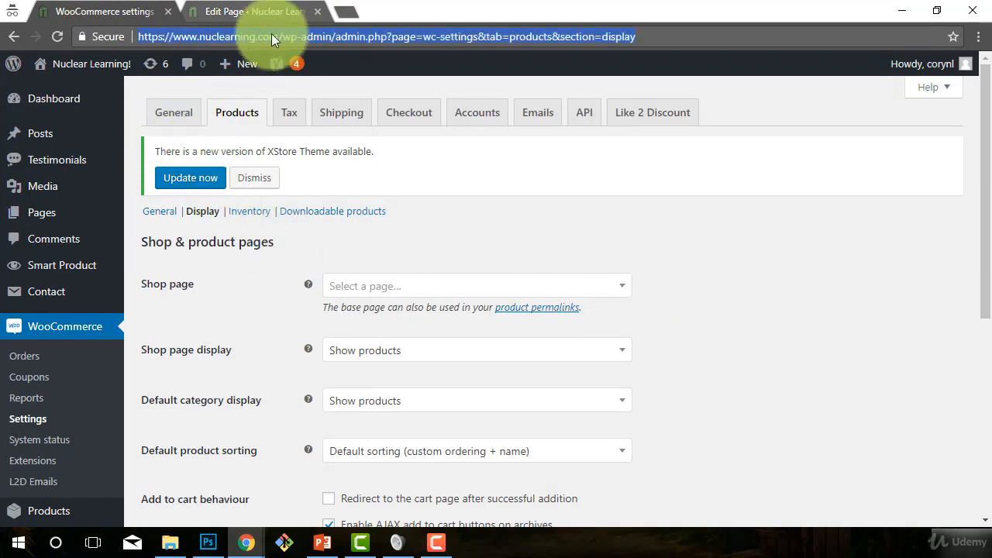
key(Return)
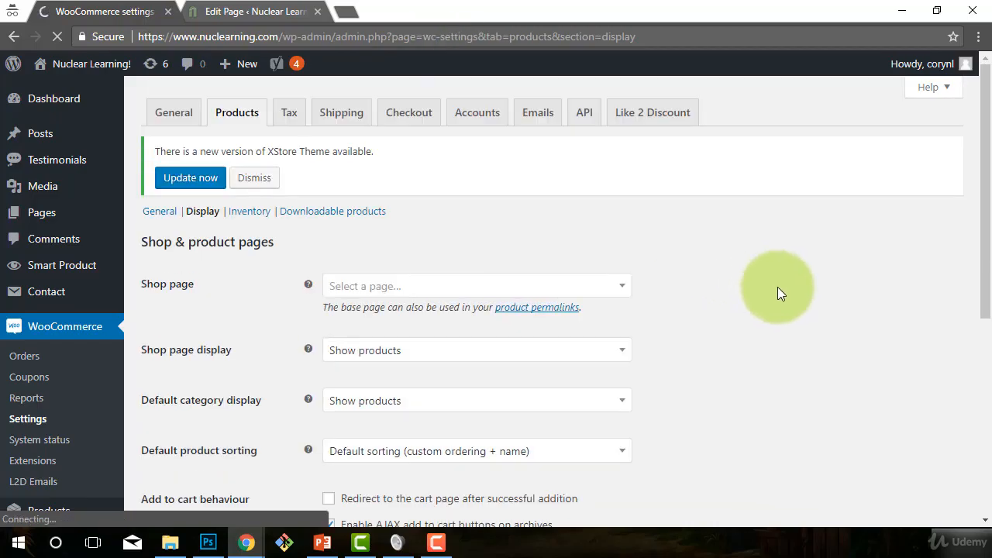
click(612, 293)
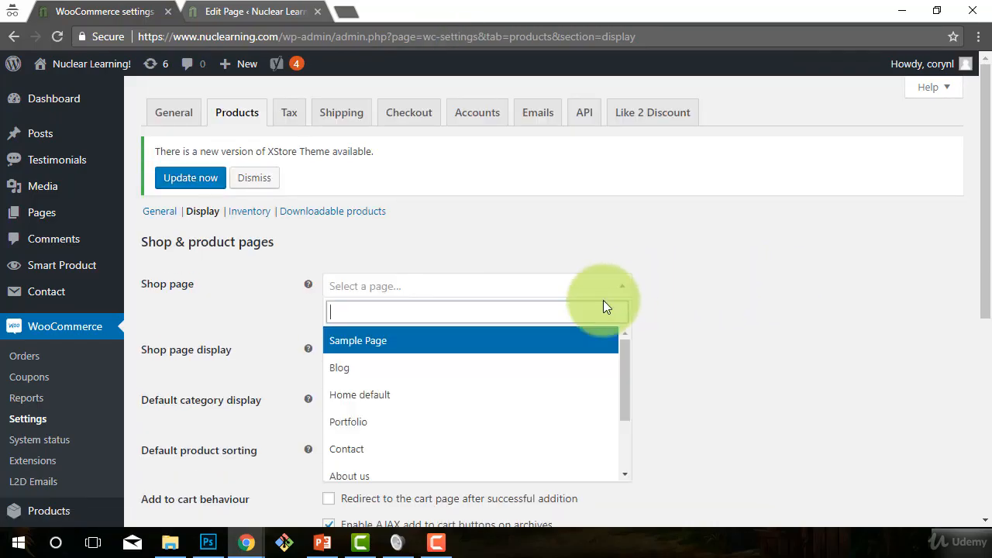
scroll(480, 383, down, 2)
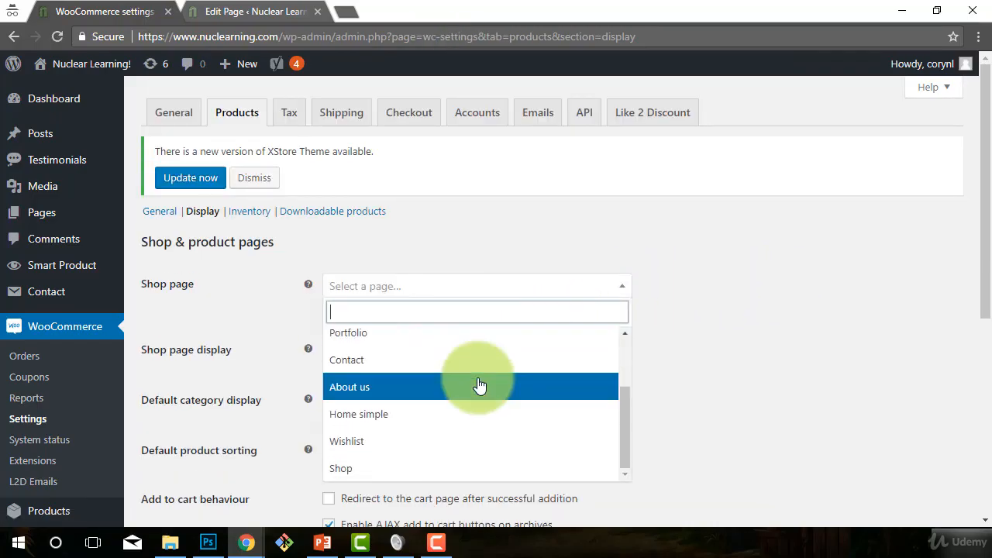
click(337, 470)
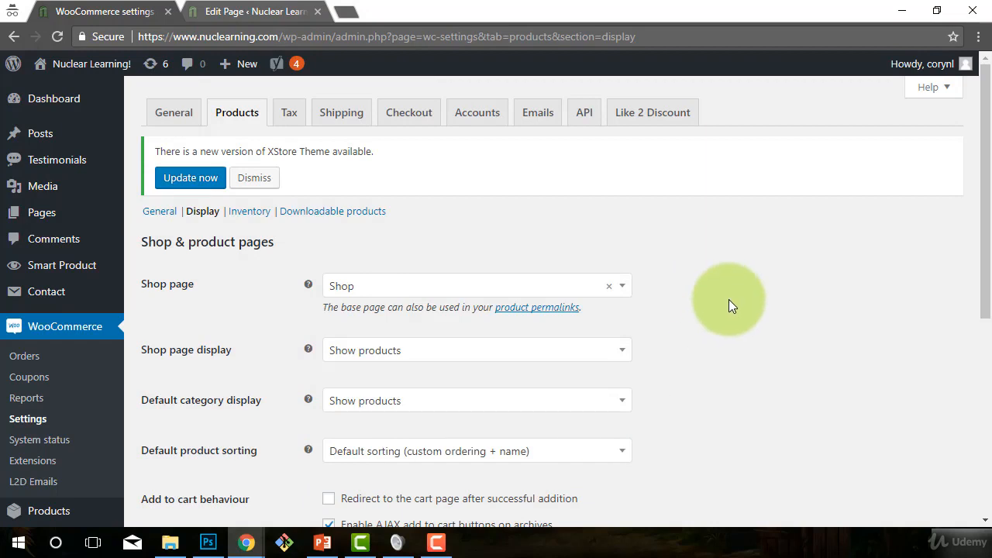
Step: Review the Shop page display options and choose "Show products"
scroll(733, 302, down, 1)
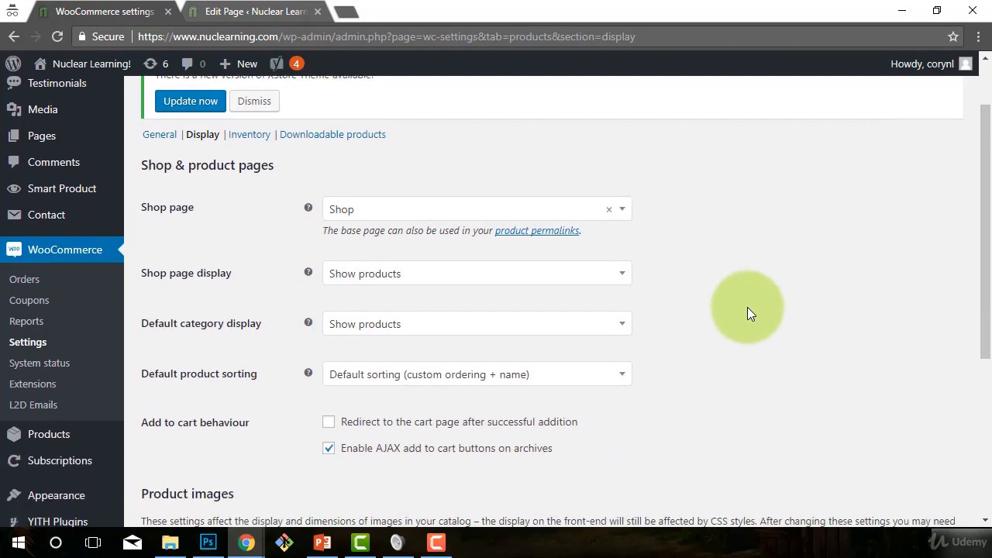
click(470, 277)
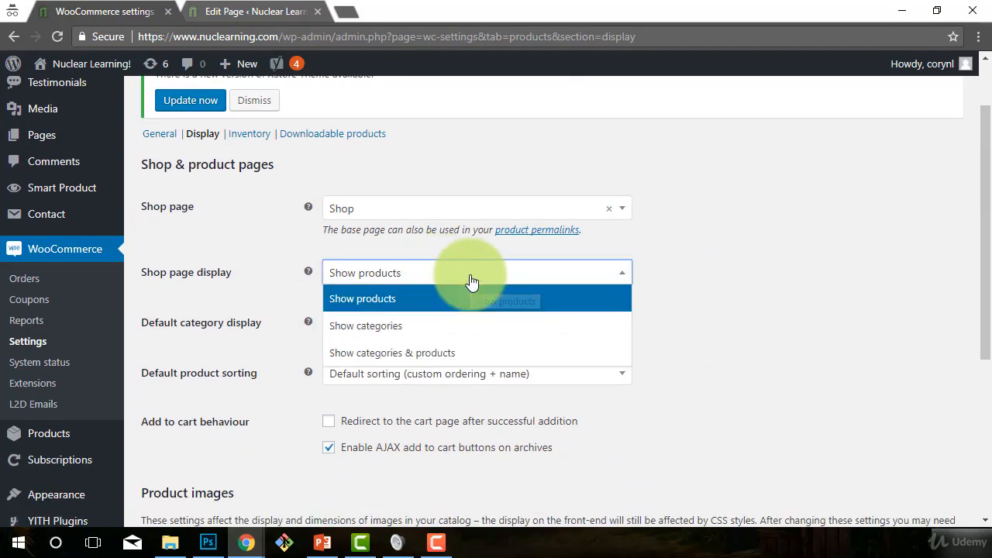
click(385, 296)
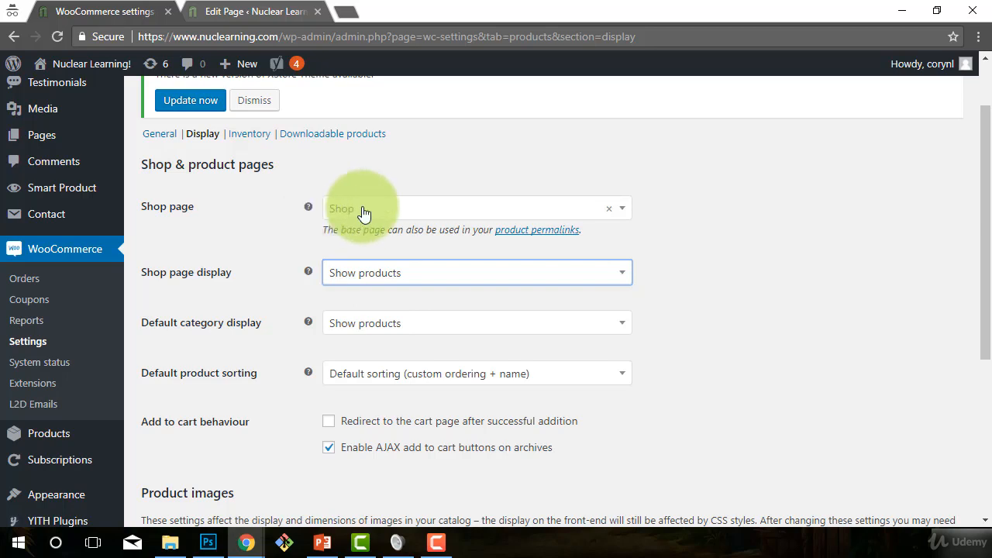
click(236, 9)
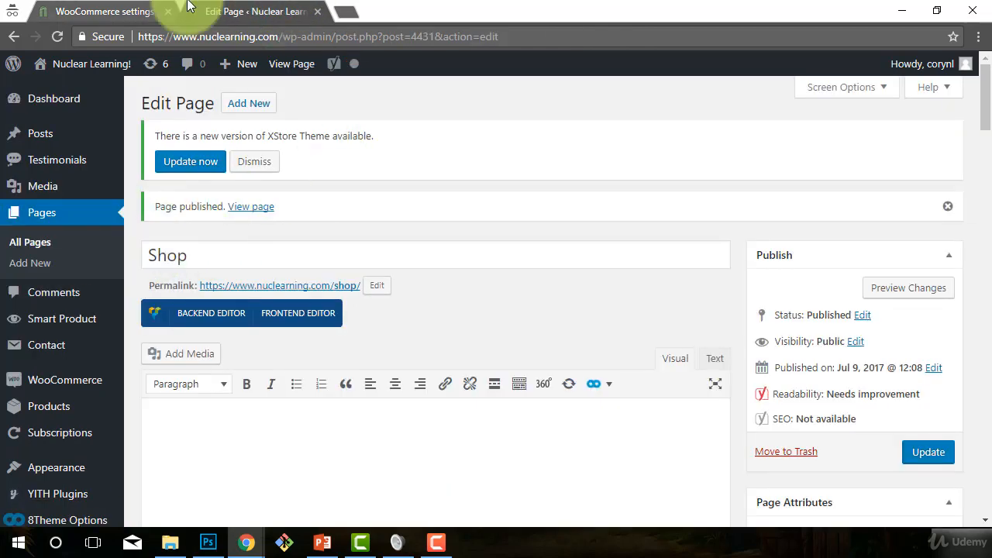
click(115, 9)
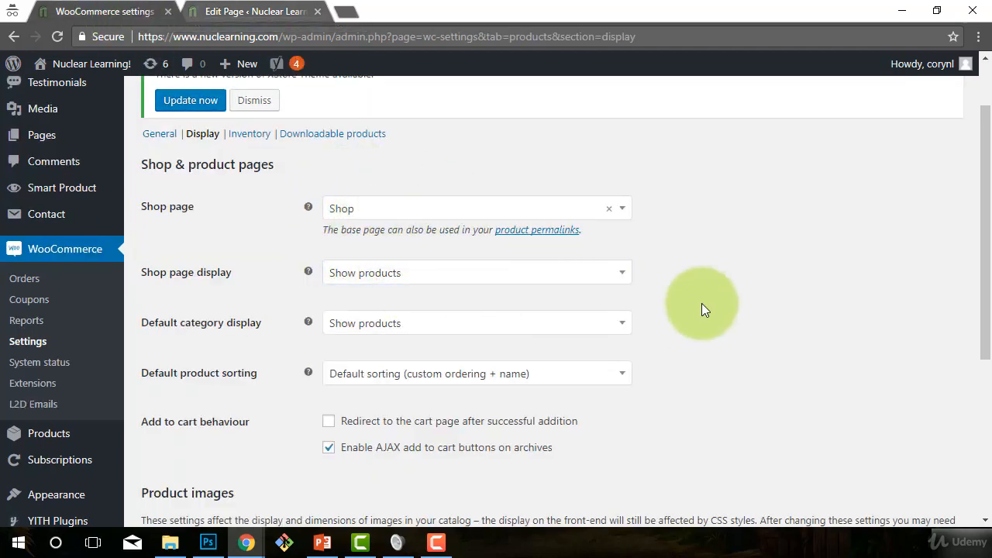
click(381, 274)
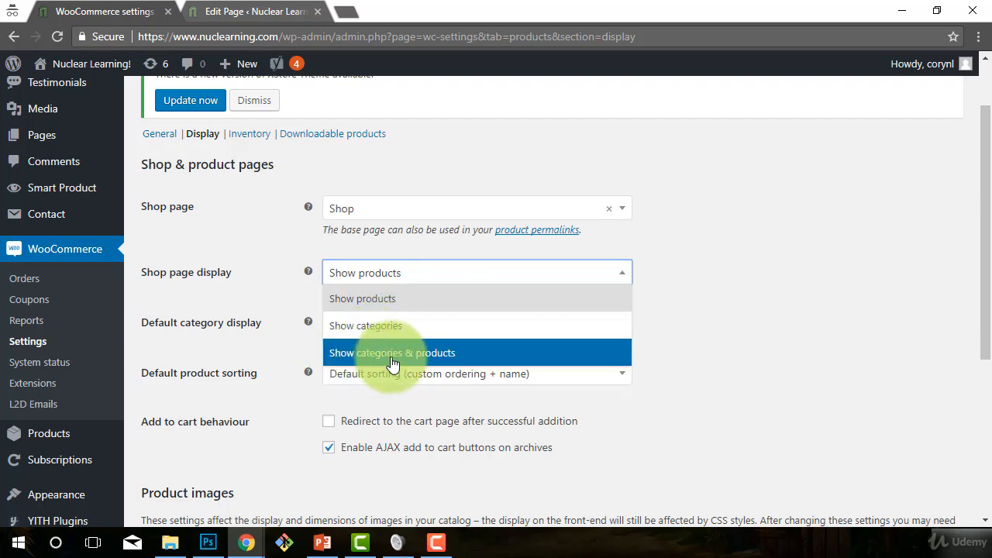
click(387, 305)
scroll(392, 302, down, 1)
click(624, 198)
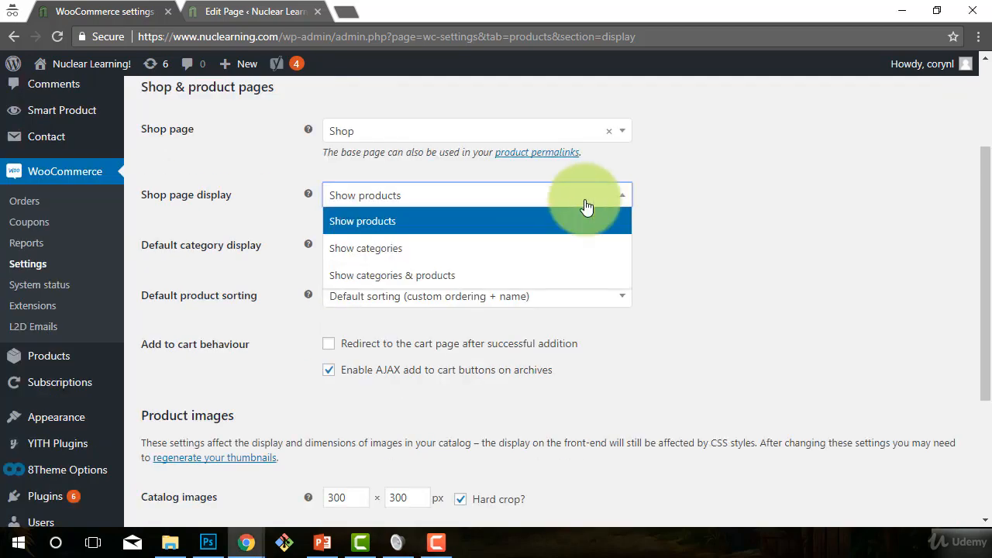
click(364, 223)
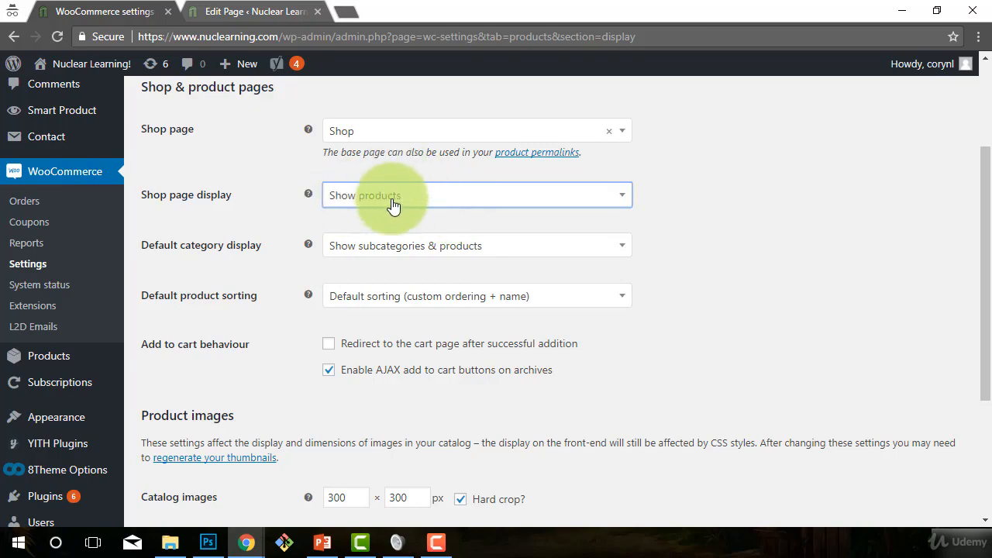
click(682, 198)
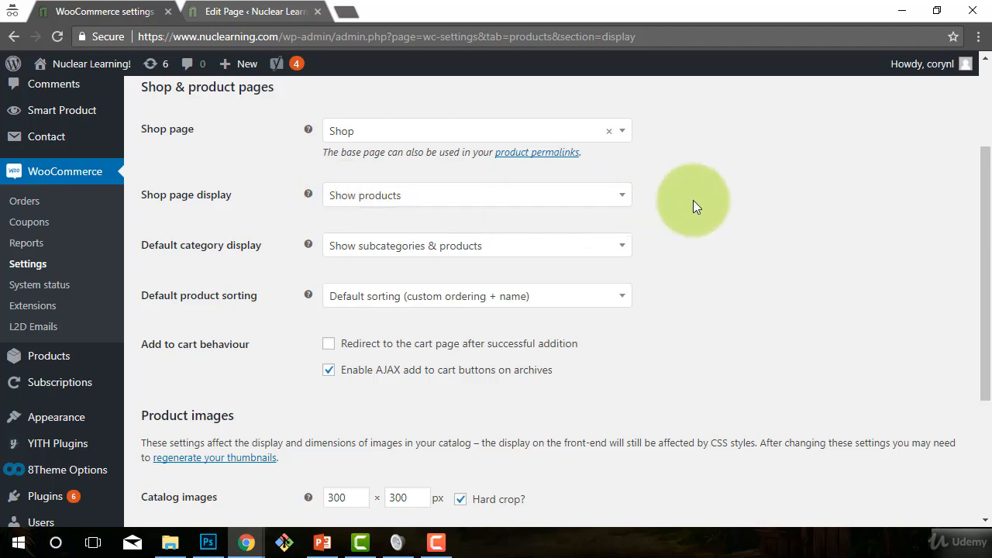
Step: Set the Default category display to "Show subcategories & products"
click(334, 245)
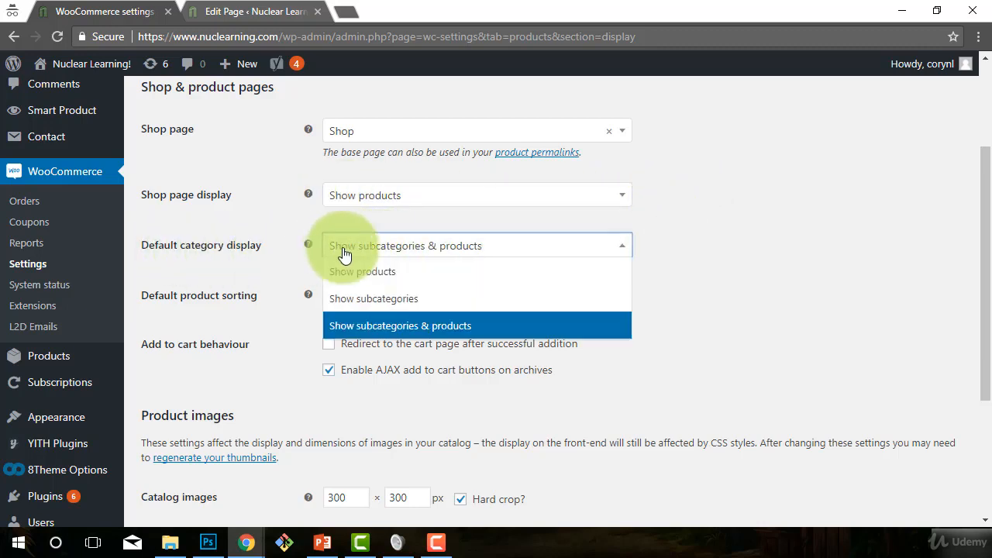
click(364, 273)
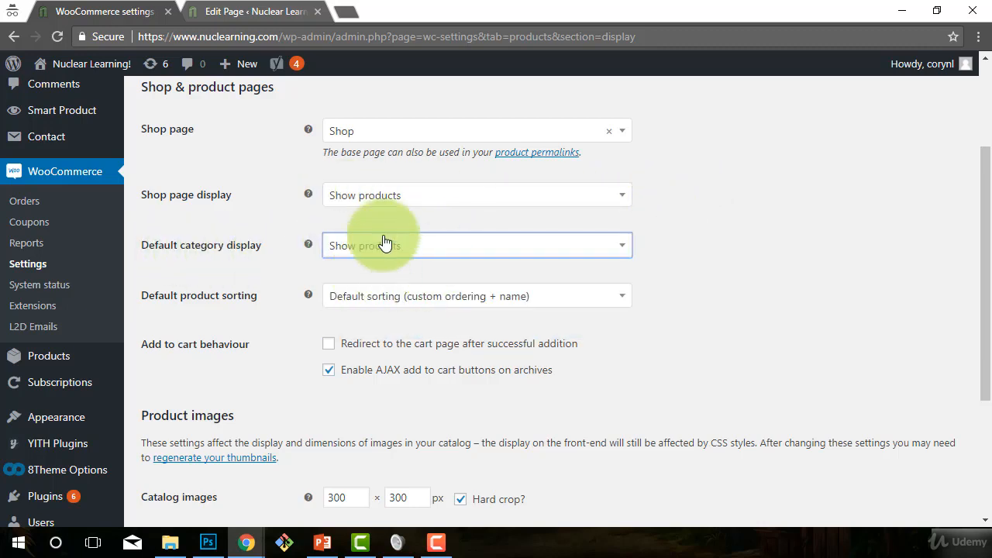
click(407, 249)
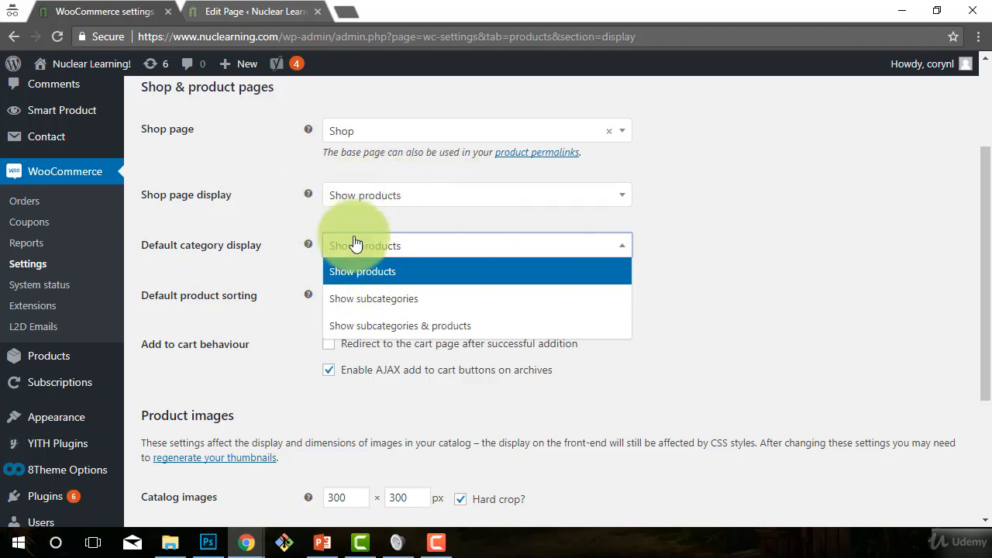
click(376, 334)
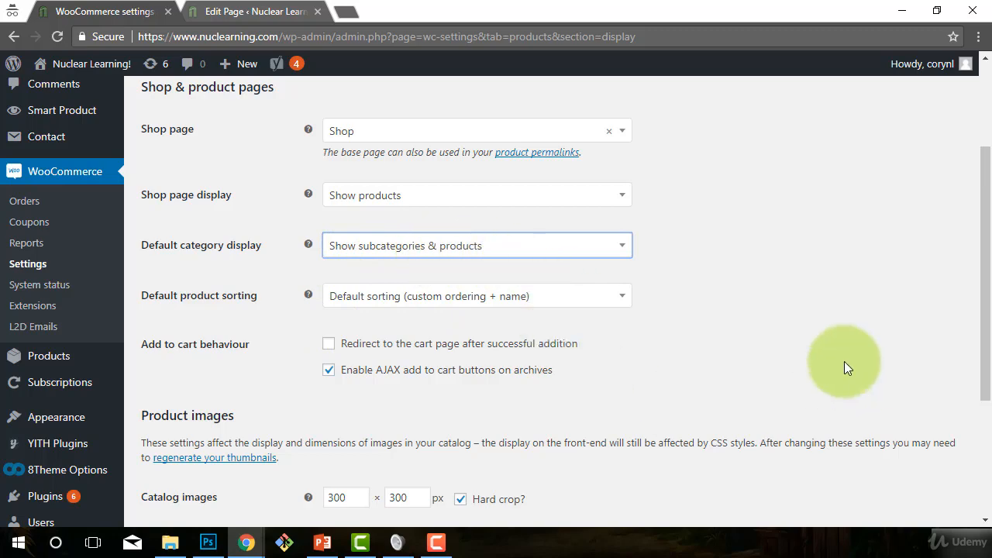
click(780, 276)
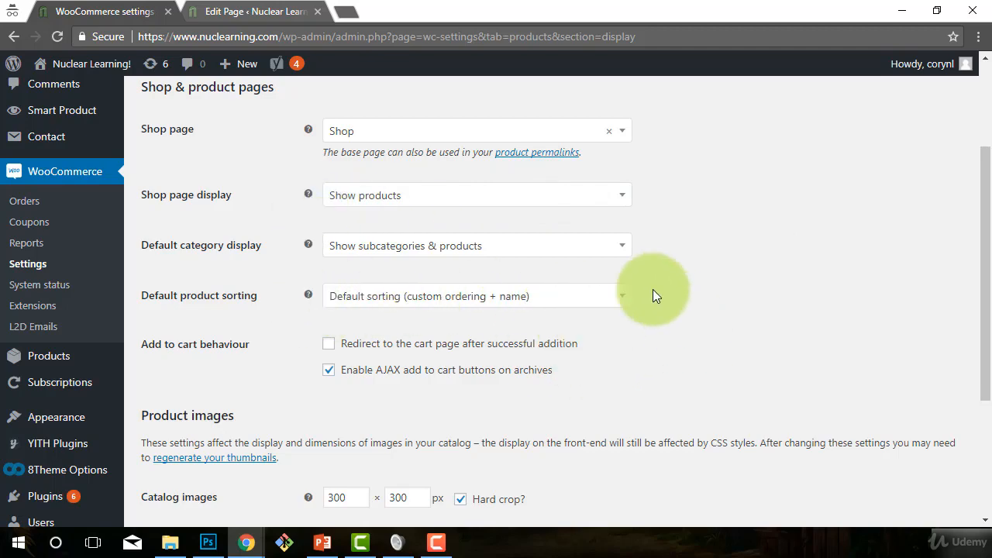
Step: Look over the default product sorting and add to cart behaviour options in the display settings
scroll(725, 329, down, 1)
scroll(621, 259, up, 1)
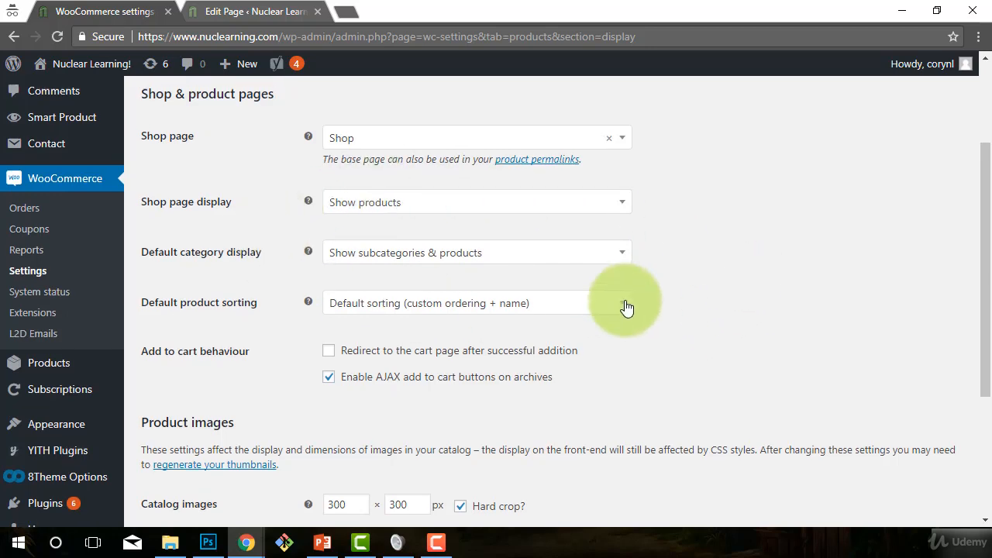
scroll(711, 303, up, 2)
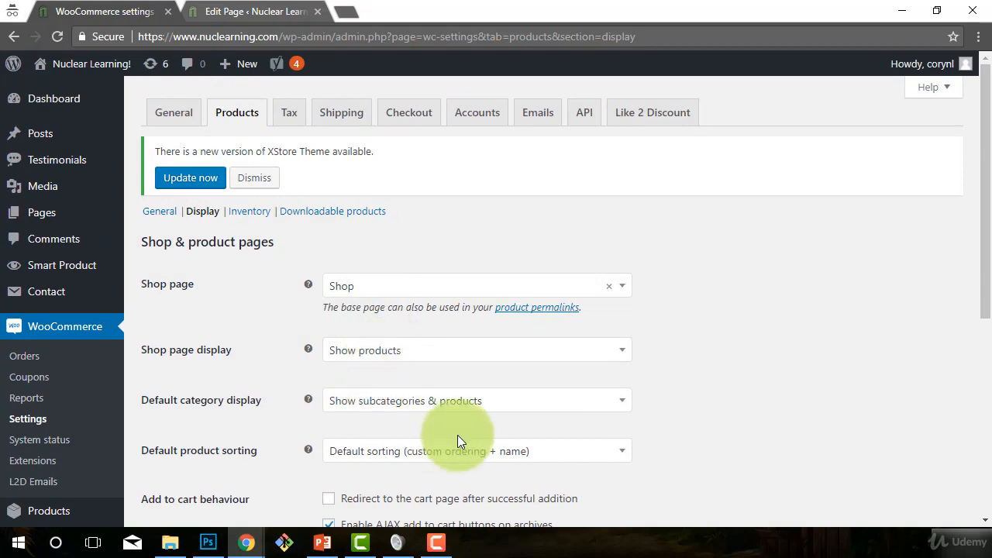
scroll(659, 318, down, 1)
scroll(678, 399, down, 1)
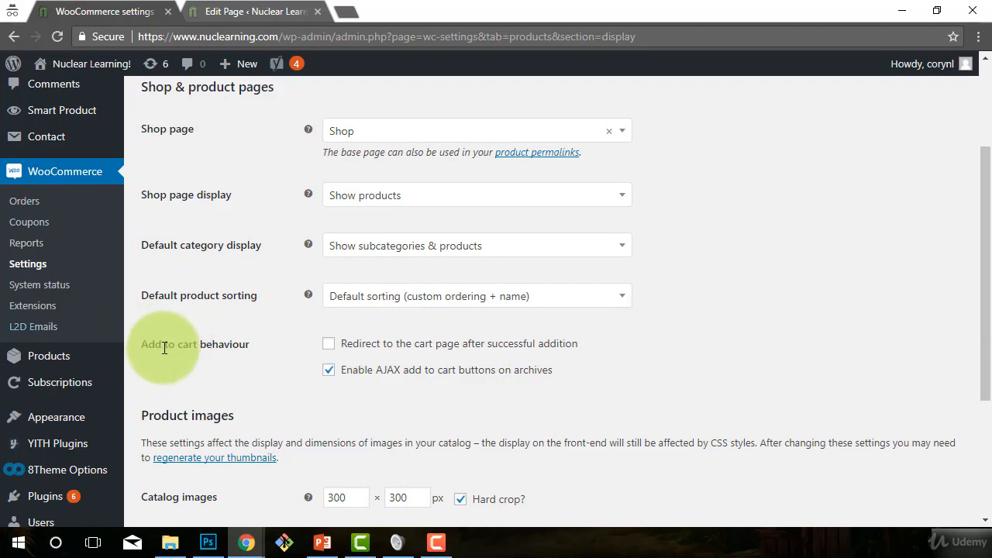
scroll(720, 348, down, 1)
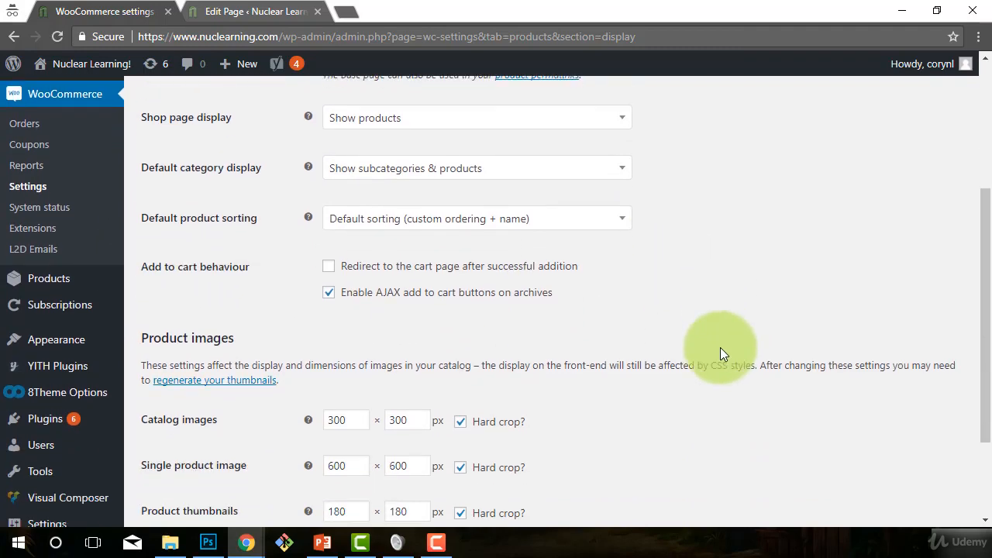
scroll(711, 339, up, 1)
scroll(643, 393, down, 1)
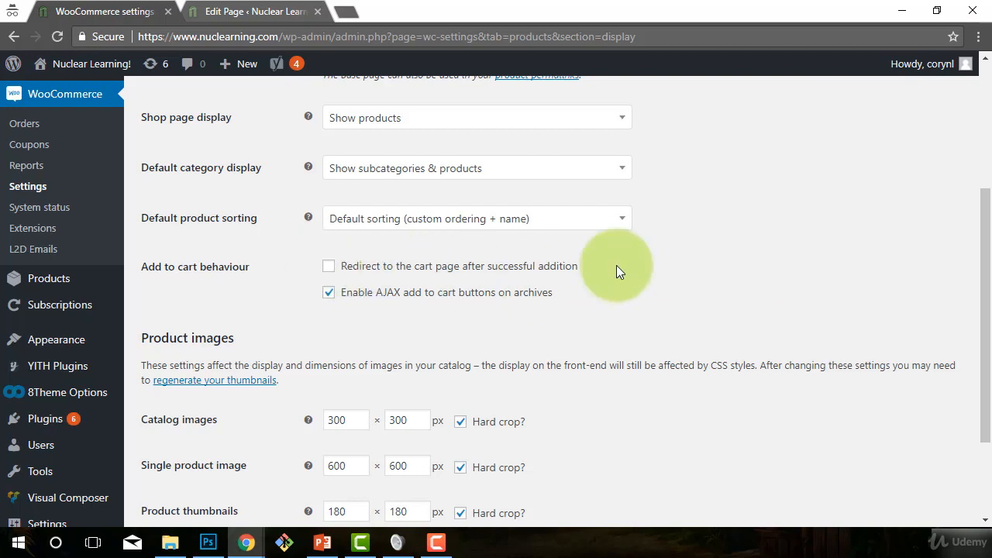
scroll(817, 246, down, 1)
scroll(801, 263, up, 1)
scroll(801, 263, up, 1)
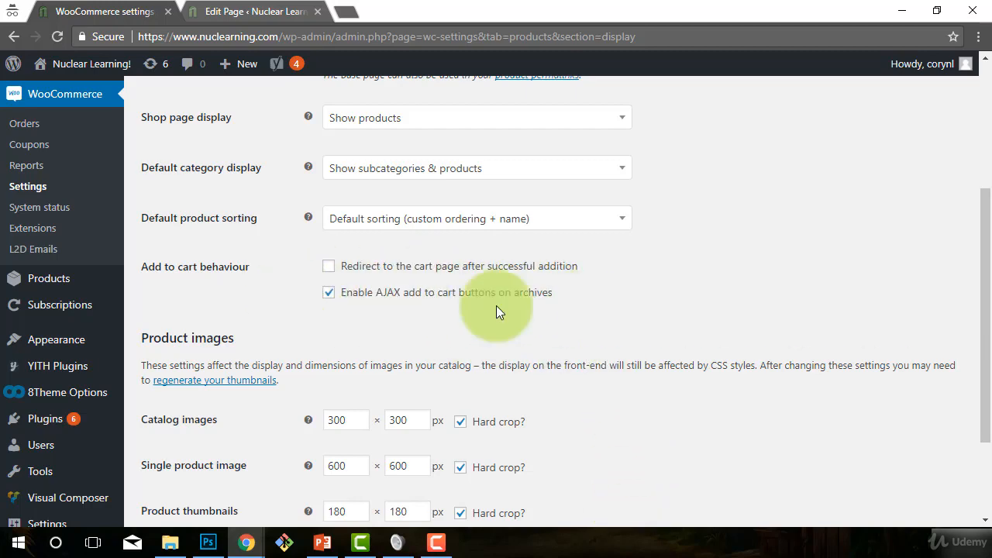
Step: Check the product image dimensions and save the display settings
scroll(668, 365, down, 1)
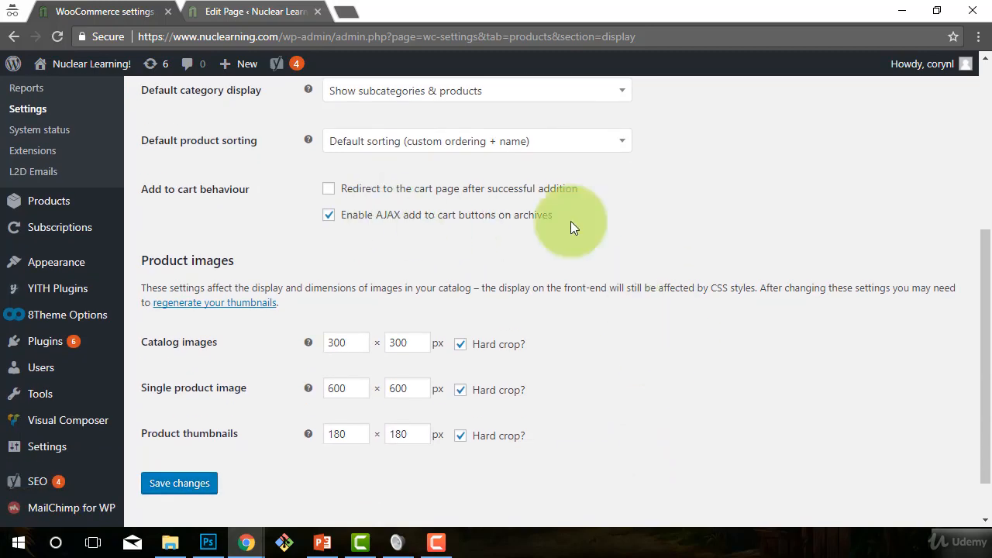
scroll(728, 362, down, 1)
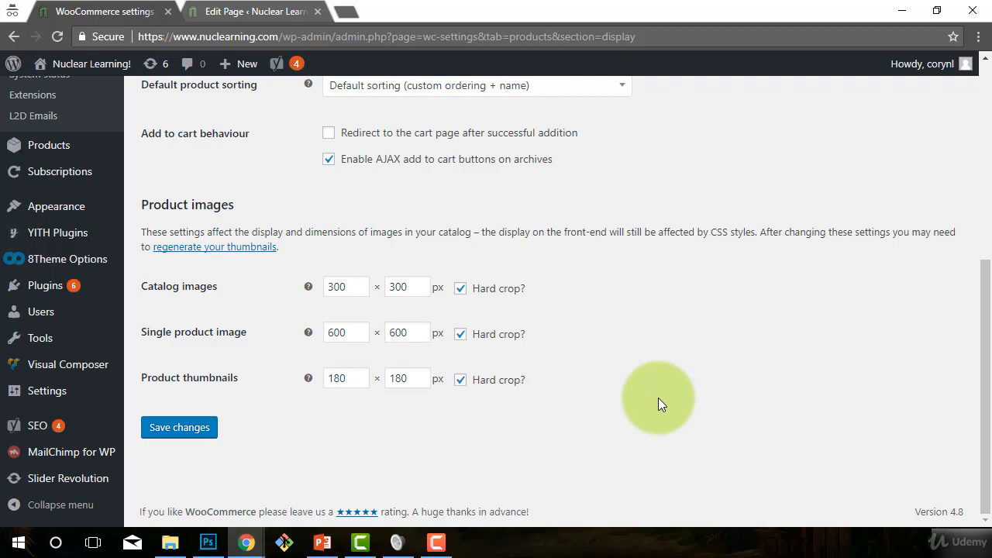
click(179, 428)
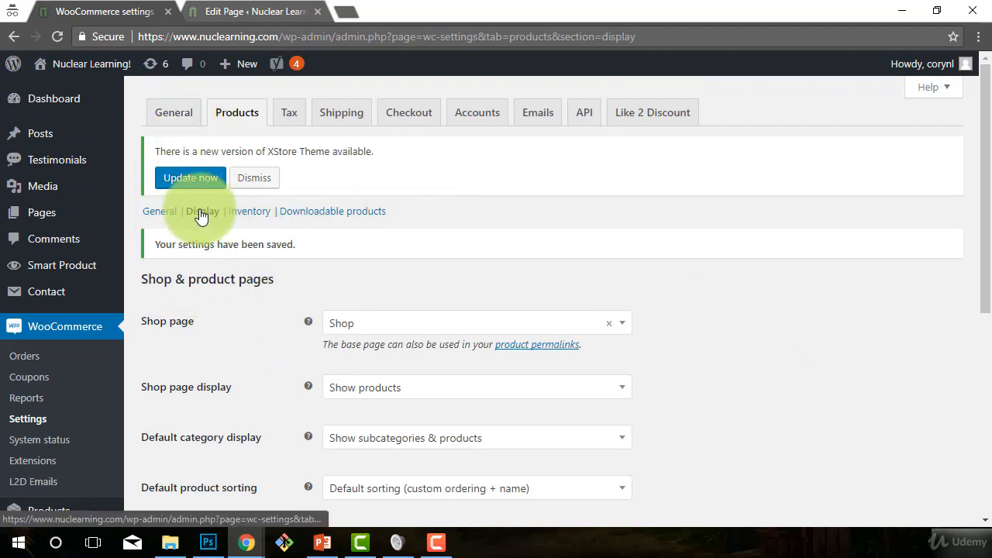
Step: Open the Inventory product settings and review the stock hold time, stock notifications and notification recipient
click(245, 218)
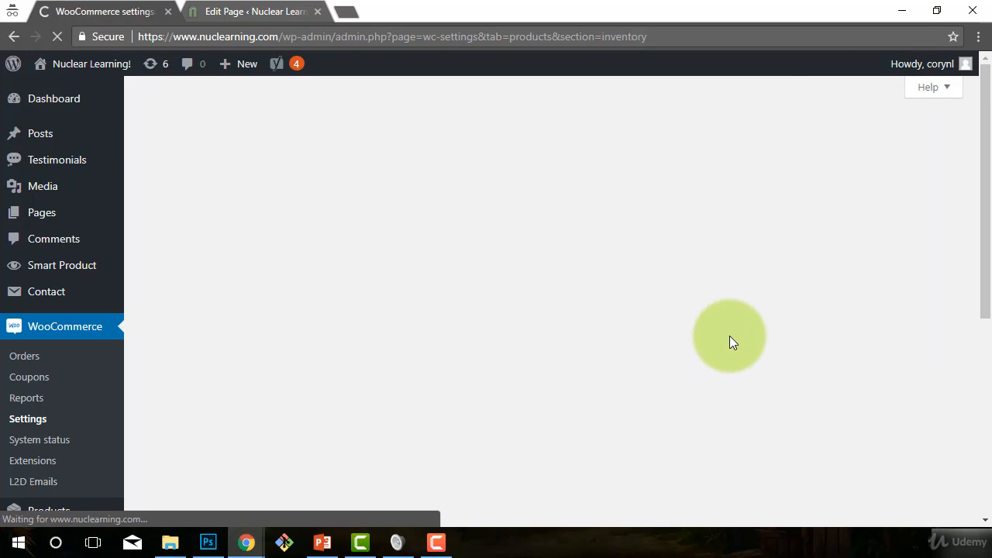
scroll(712, 318, down, 1)
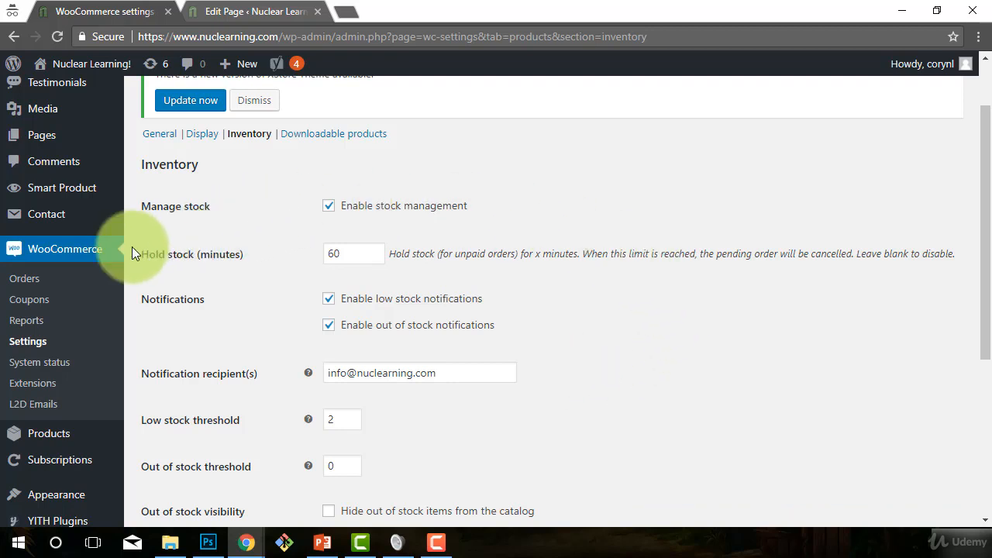
drag(354, 252, 326, 252)
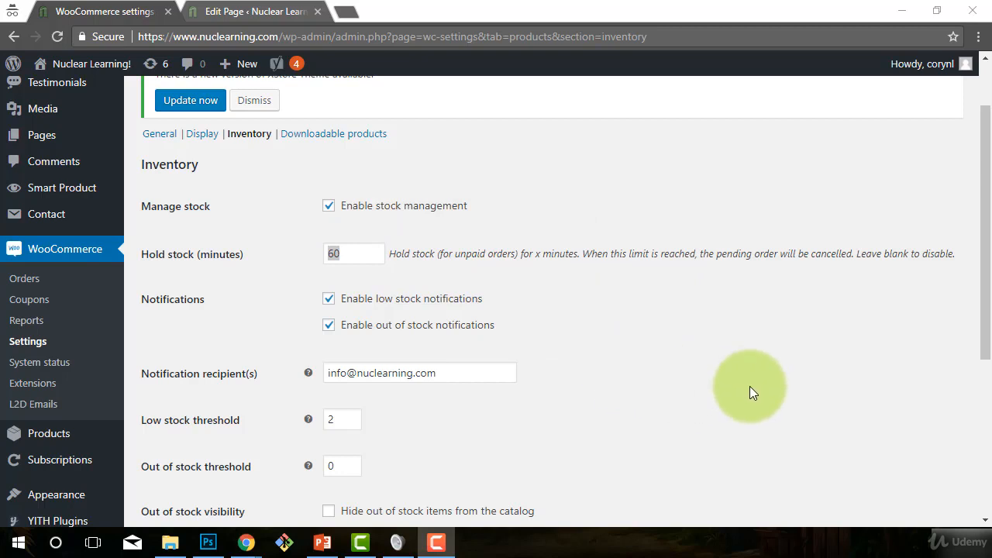
scroll(747, 382, down, 1)
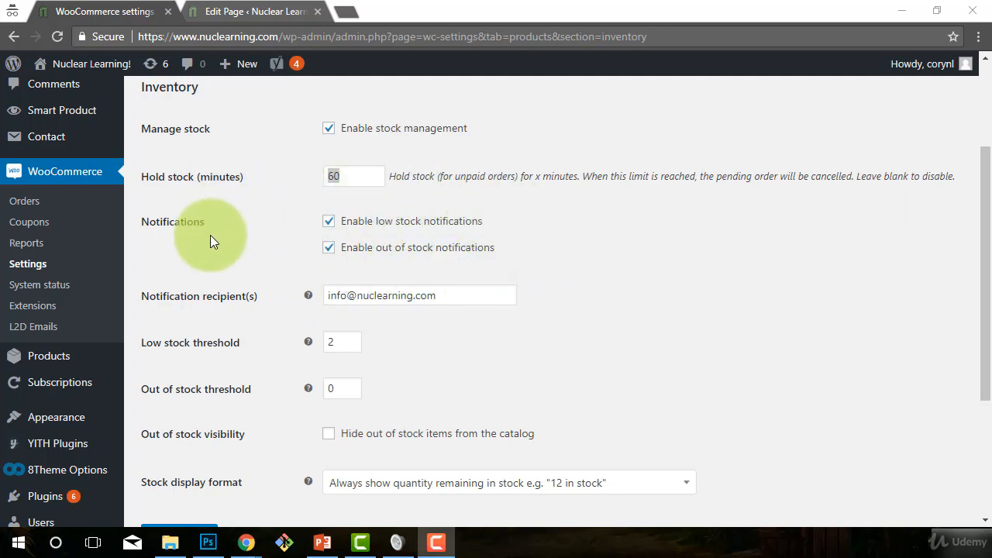
click(451, 298)
drag(452, 298, 326, 295)
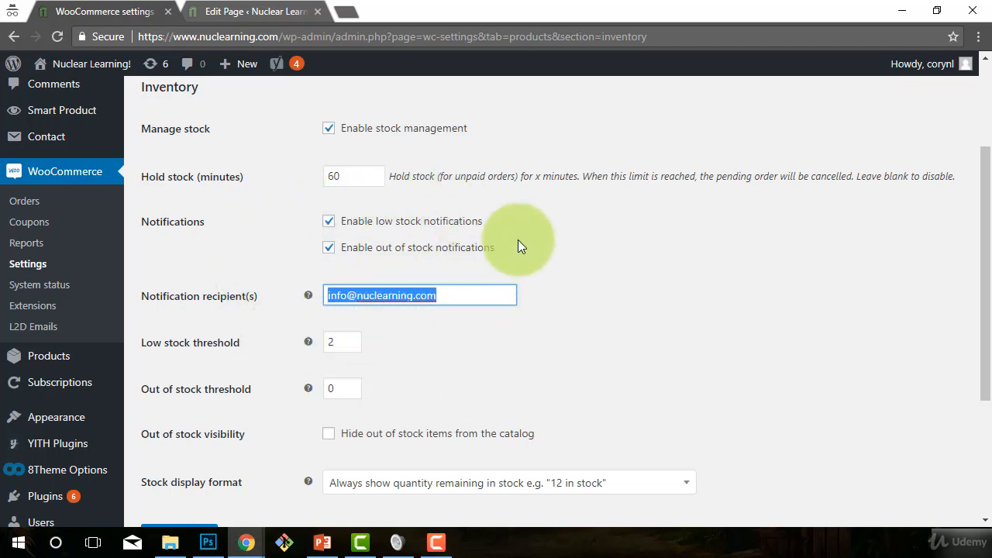
scroll(591, 304, down, 1)
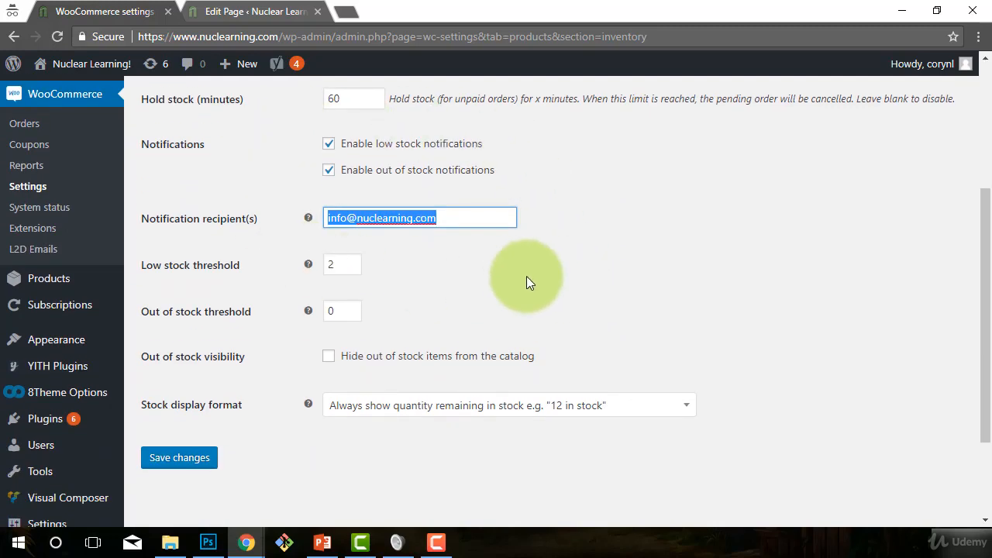
scroll(621, 305, down, 1)
scroll(749, 304, up, 1)
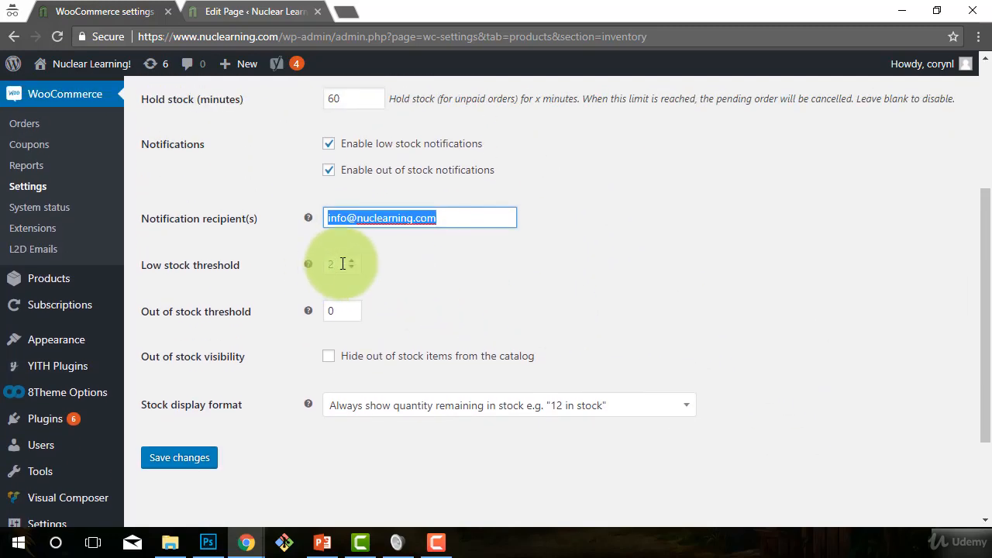
Step: Look over the low stock and out of stock thresholds in the inventory settings
double_click(335, 264)
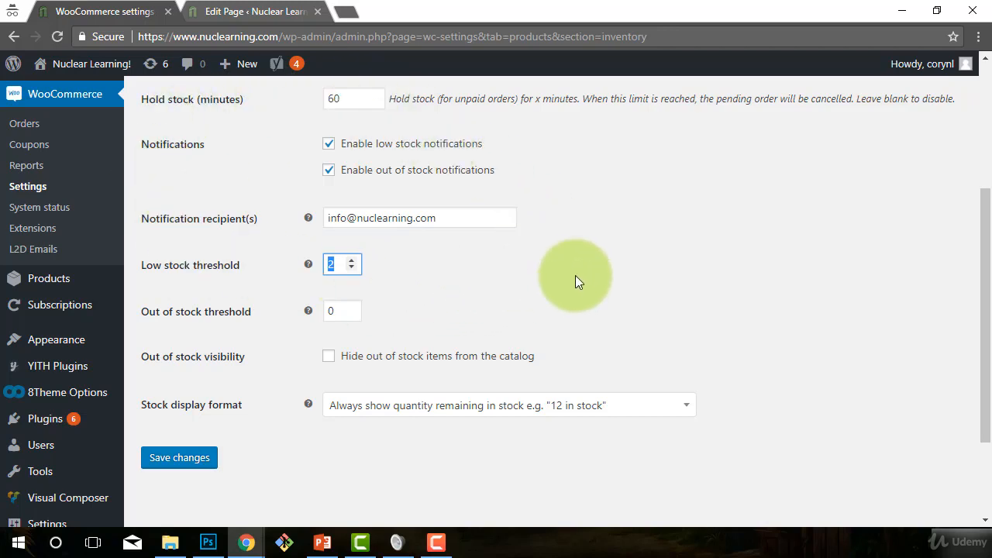
scroll(575, 276, down, 1)
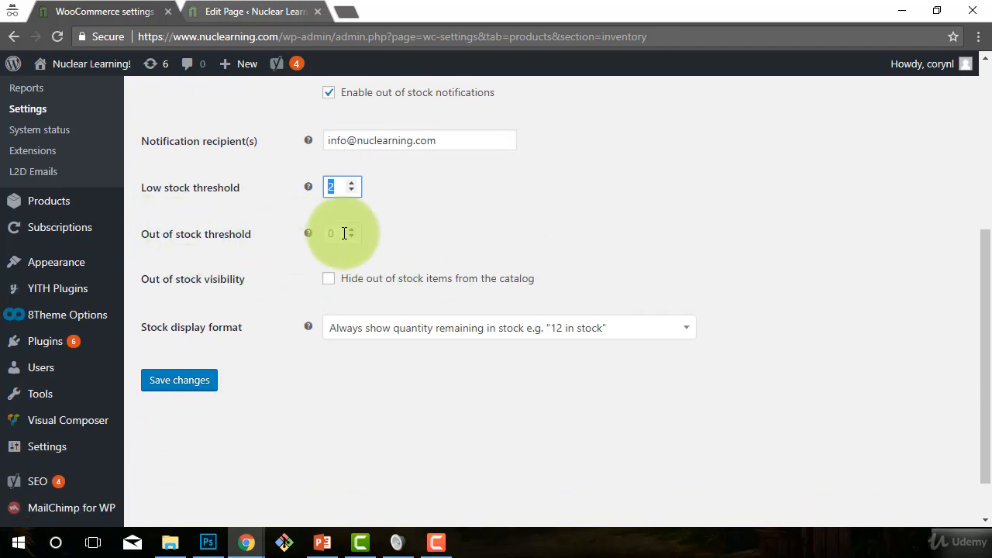
key(Tab)
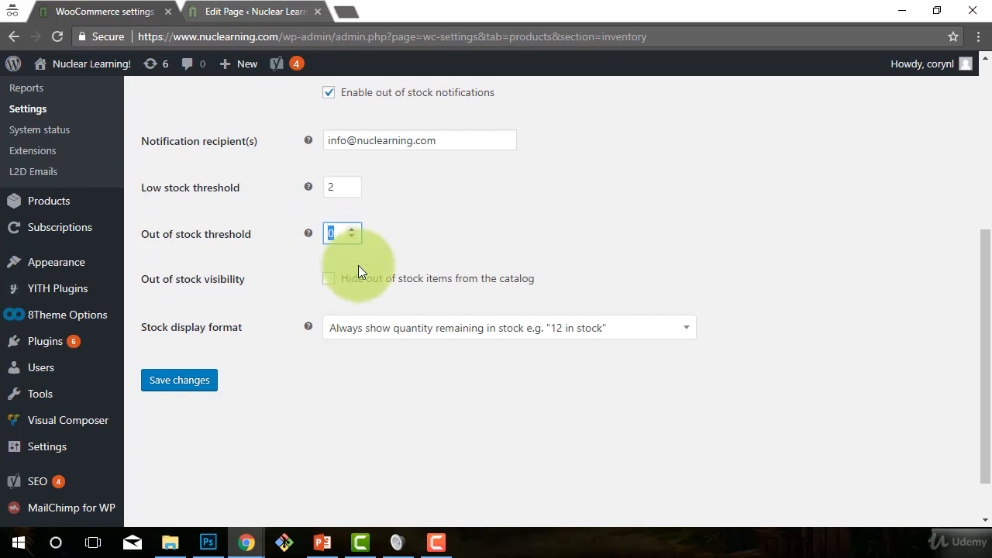
click(330, 186)
click(329, 234)
double_click(329, 235)
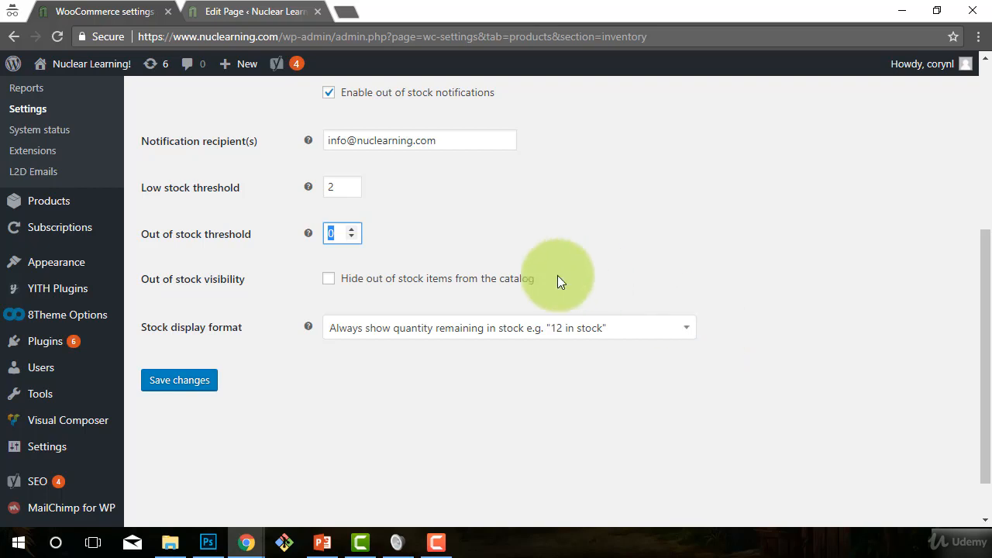
drag(346, 186, 321, 187)
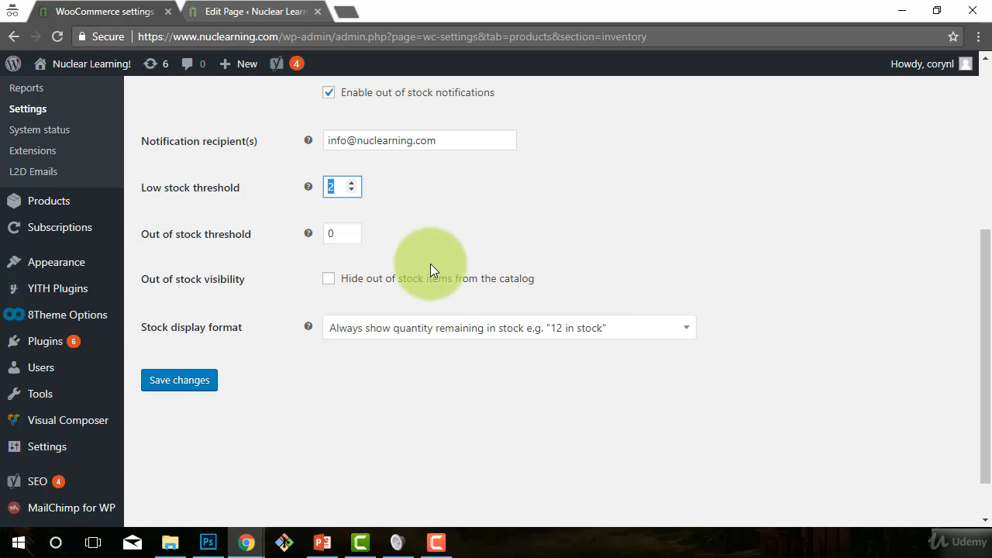
click(448, 226)
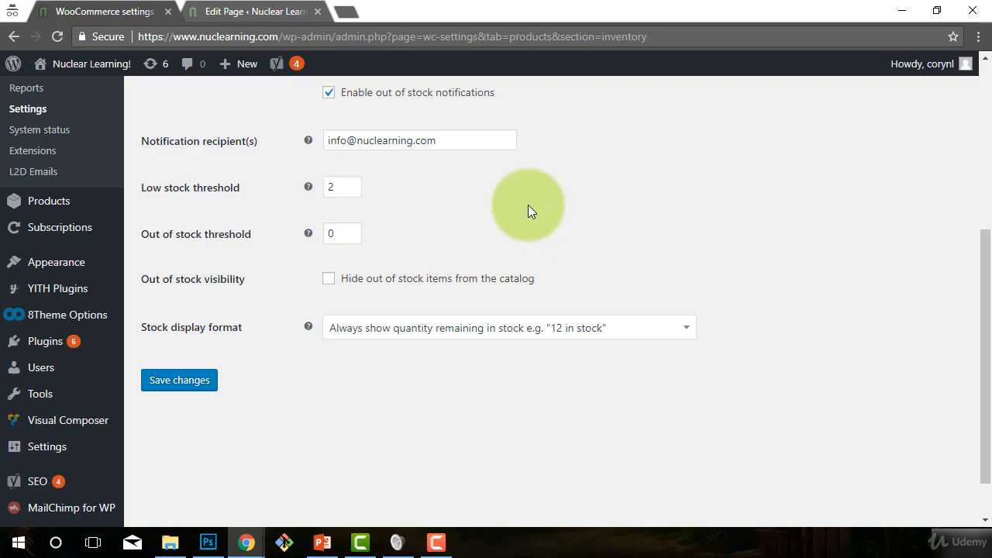
Step: Check the out of stock visibility option and set the stock display format to only show quantity remaining in stock when low
scroll(527, 208, down, 2)
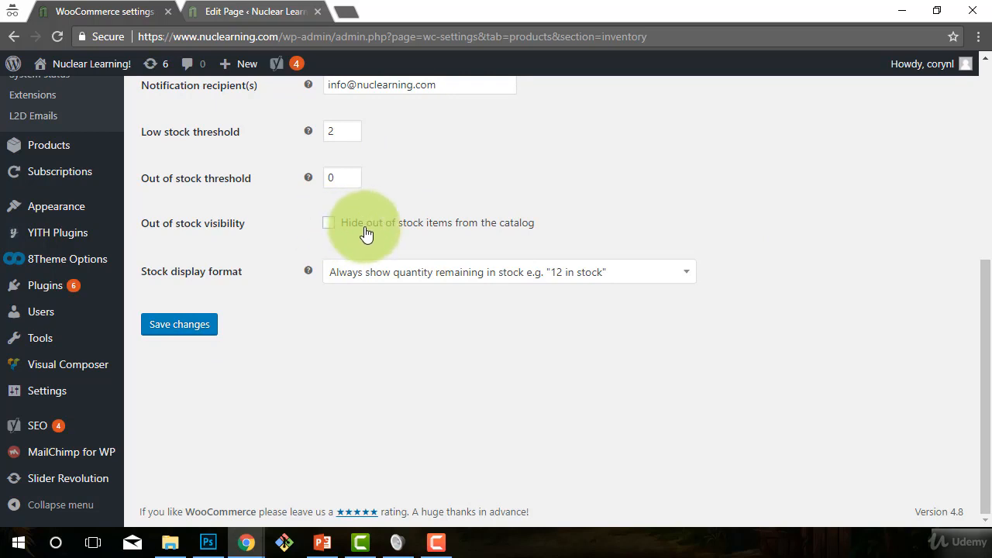
scroll(609, 276, up, 3)
scroll(611, 276, down, 2)
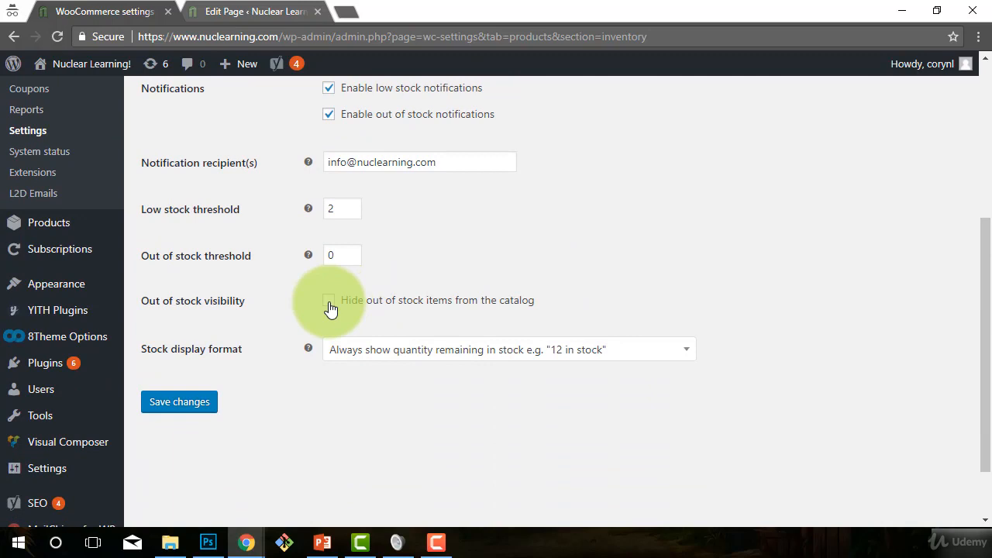
click(438, 356)
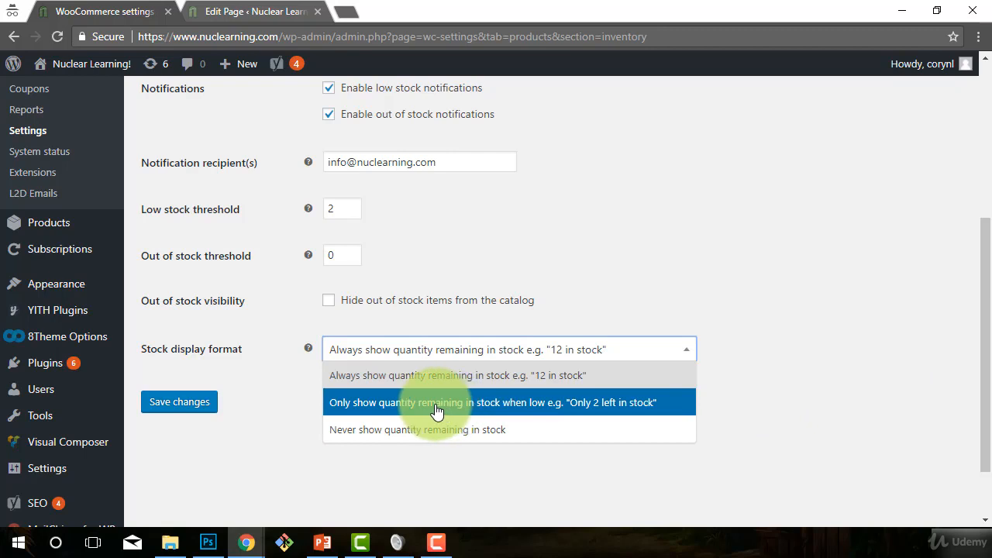
click(490, 407)
click(722, 406)
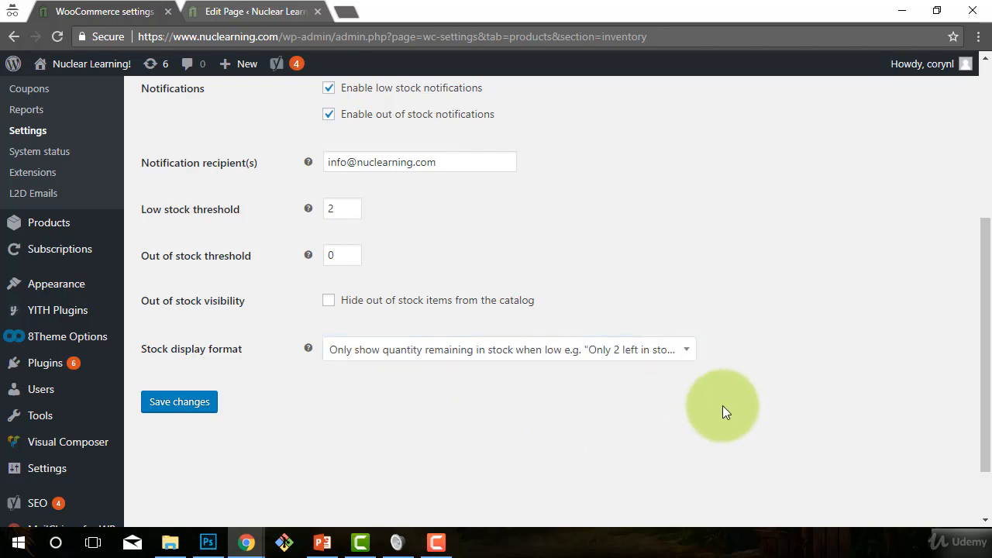
Step: Set the low stock threshold to 7 and save the inventory settings
scroll(398, 285, up, 1)
double_click(344, 286)
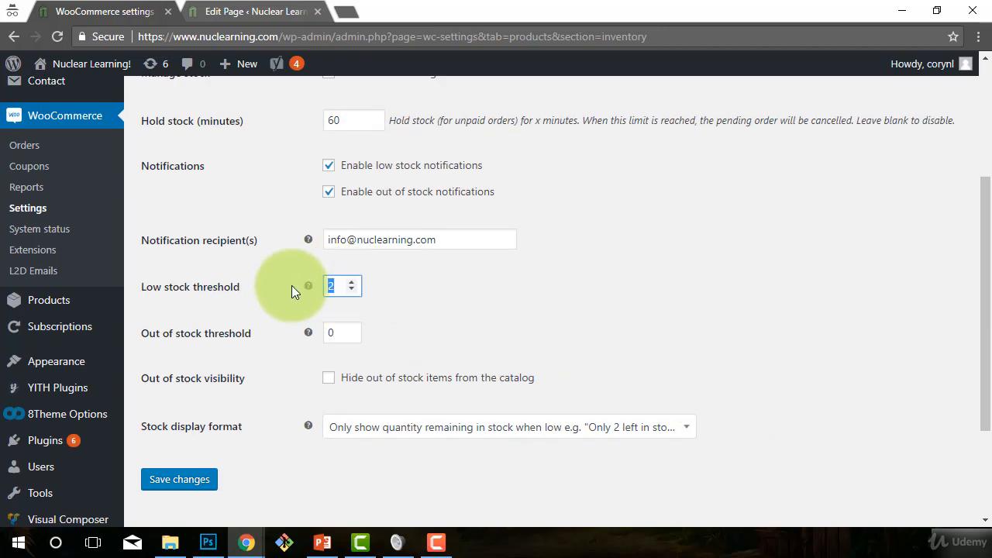
text(1)
key(BackSpace)
text(7)
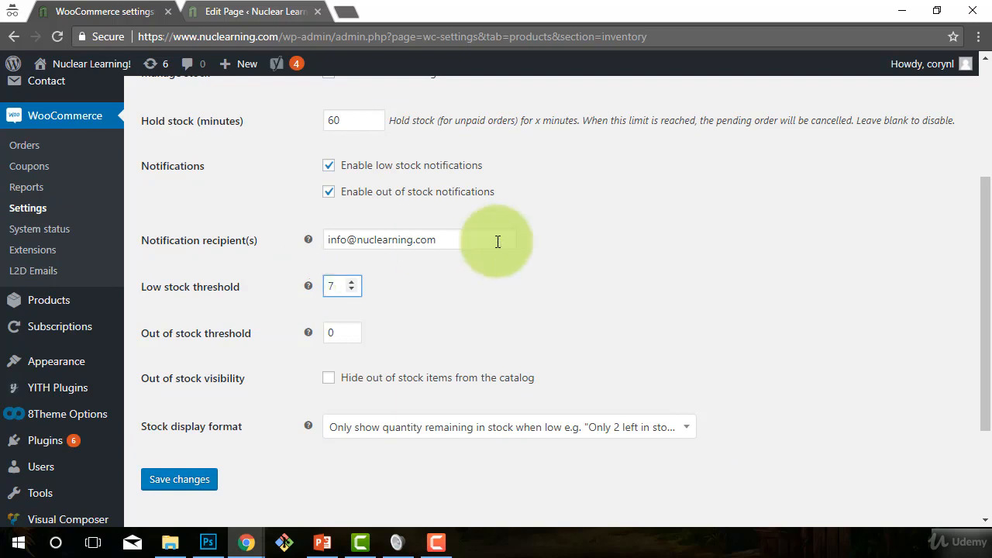
click(725, 399)
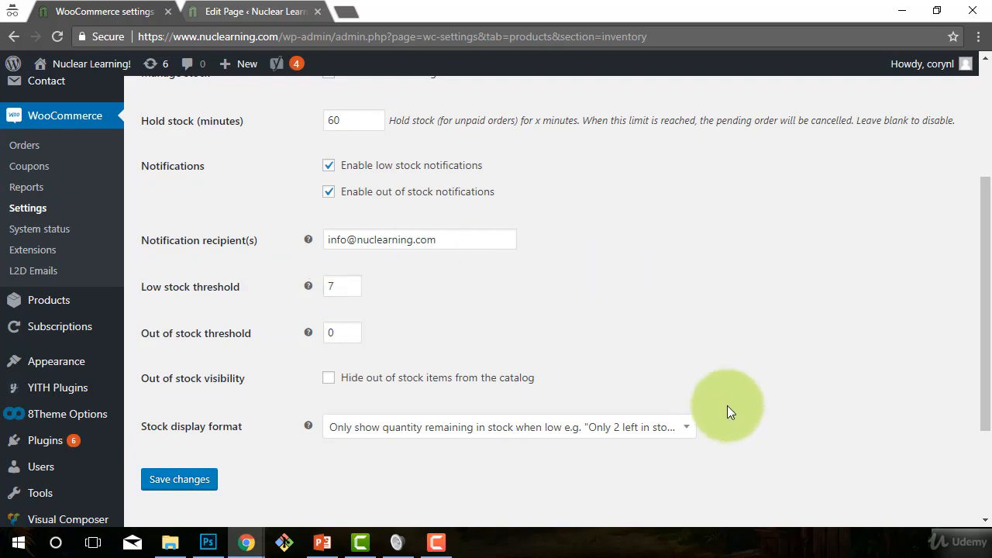
click(165, 486)
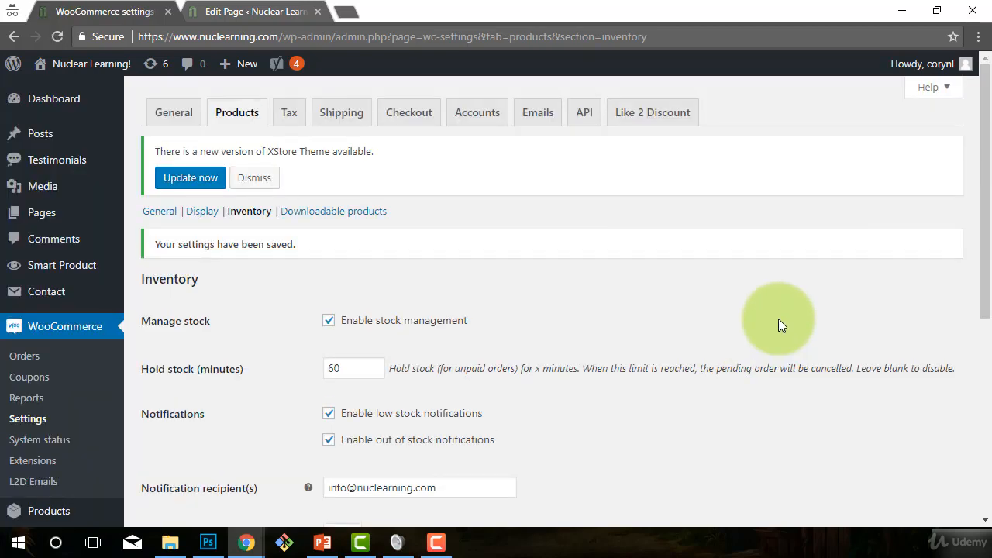
Step: Open the Downloadable products settings and look over the file download method and access restrictions
scroll(773, 363, down, 4)
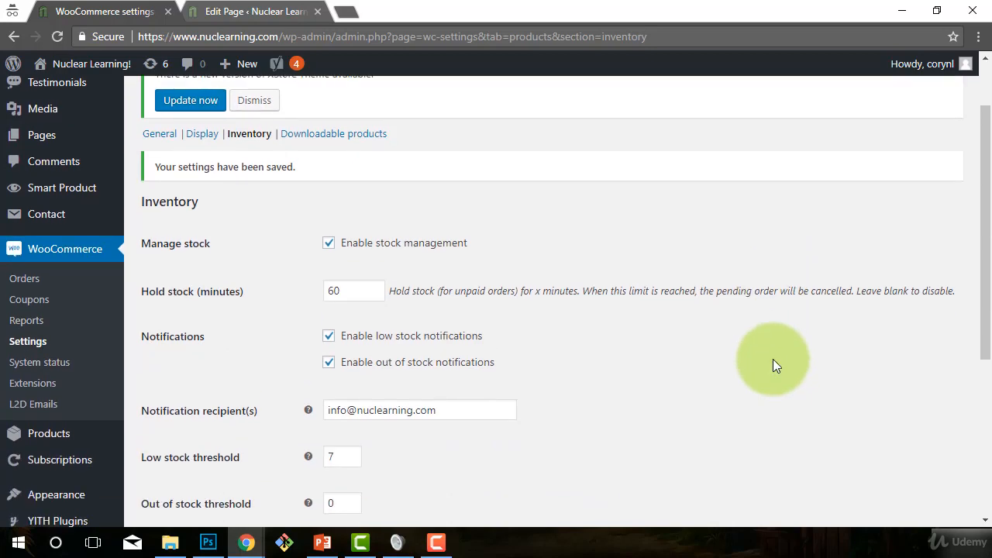
scroll(773, 359, down, 2)
scroll(773, 359, up, 6)
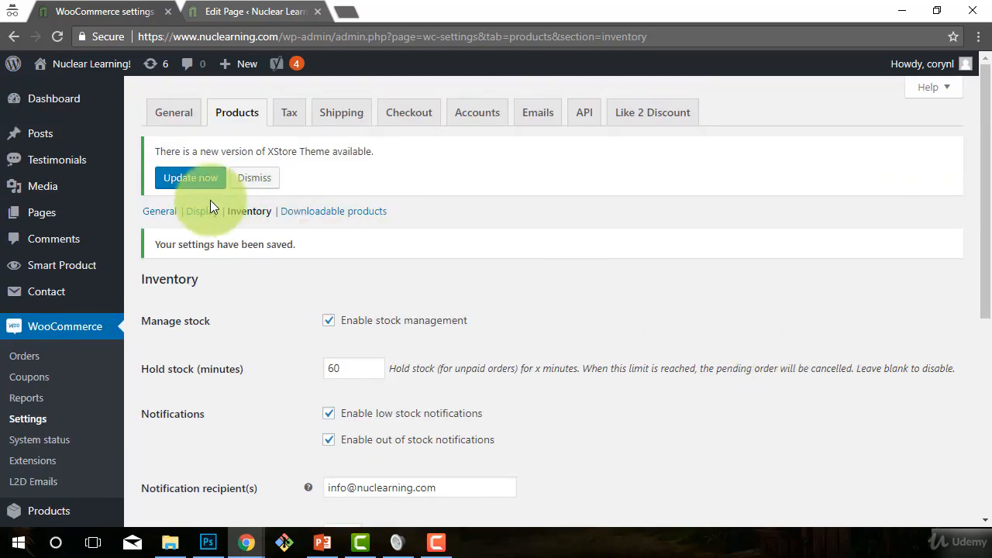
scroll(523, 356, down, 3)
scroll(524, 356, up, 3)
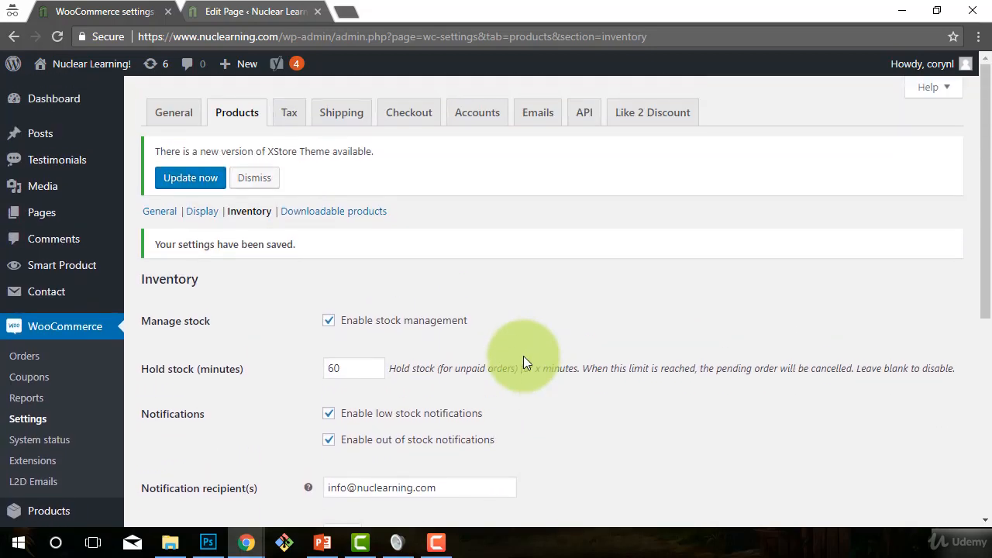
click(329, 212)
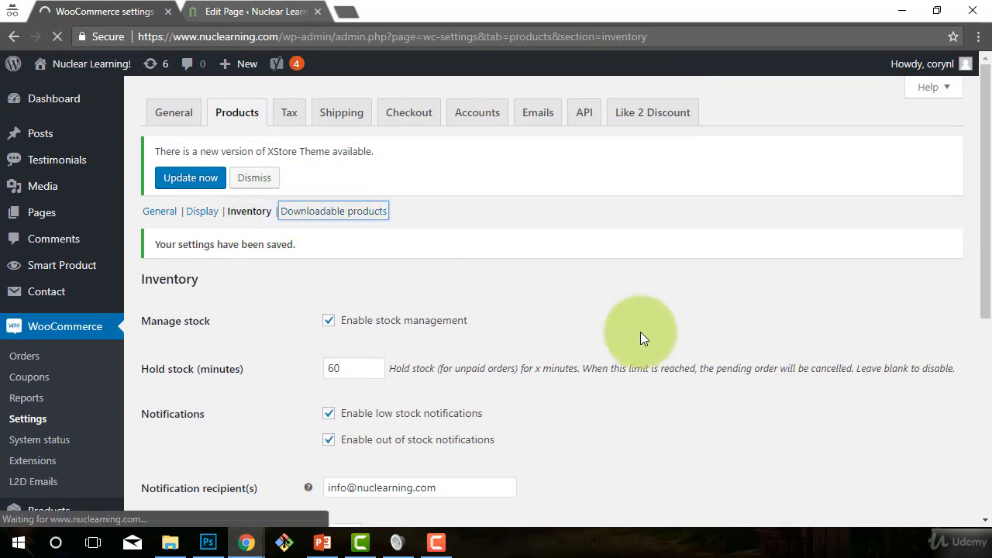
scroll(745, 335, down, 1)
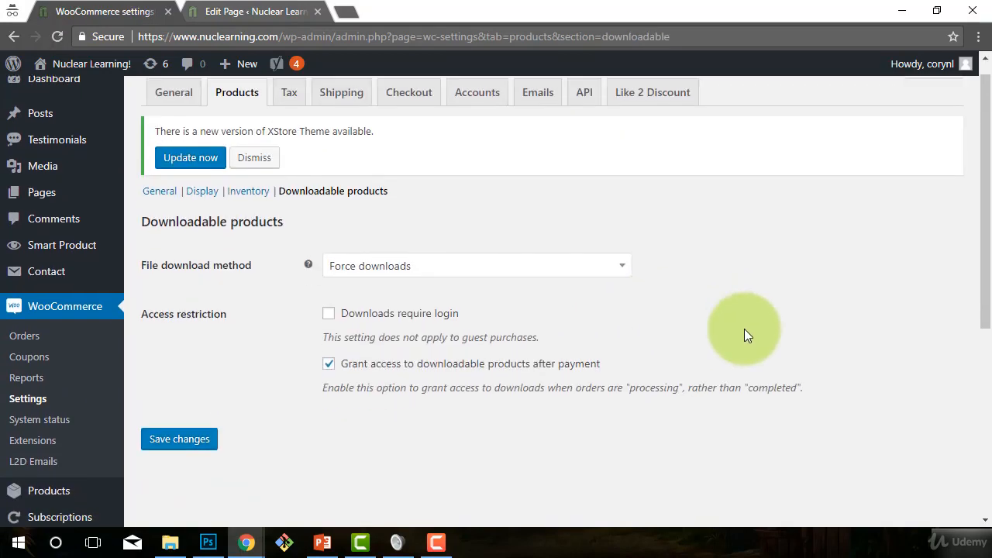
scroll(745, 335, down, 1)
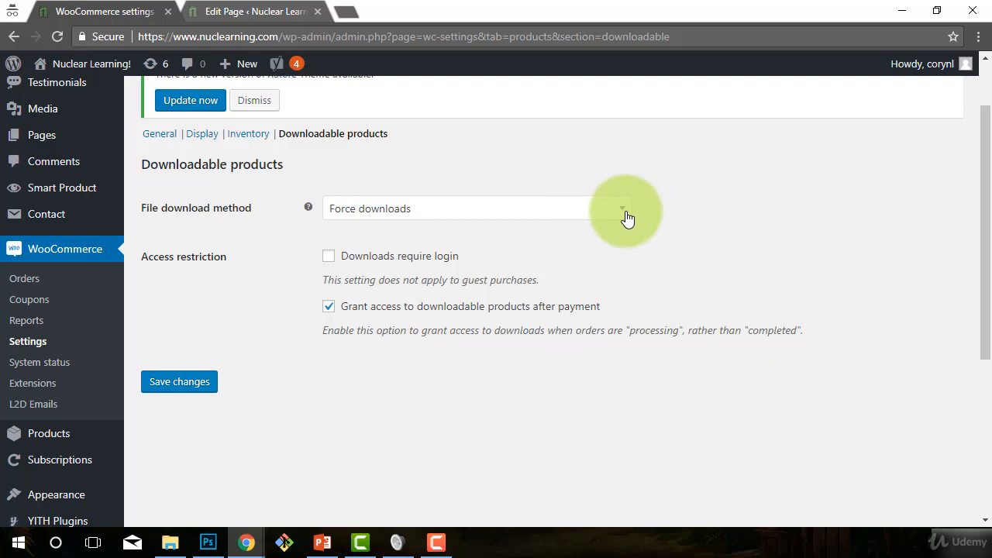
scroll(628, 218, up, 1)
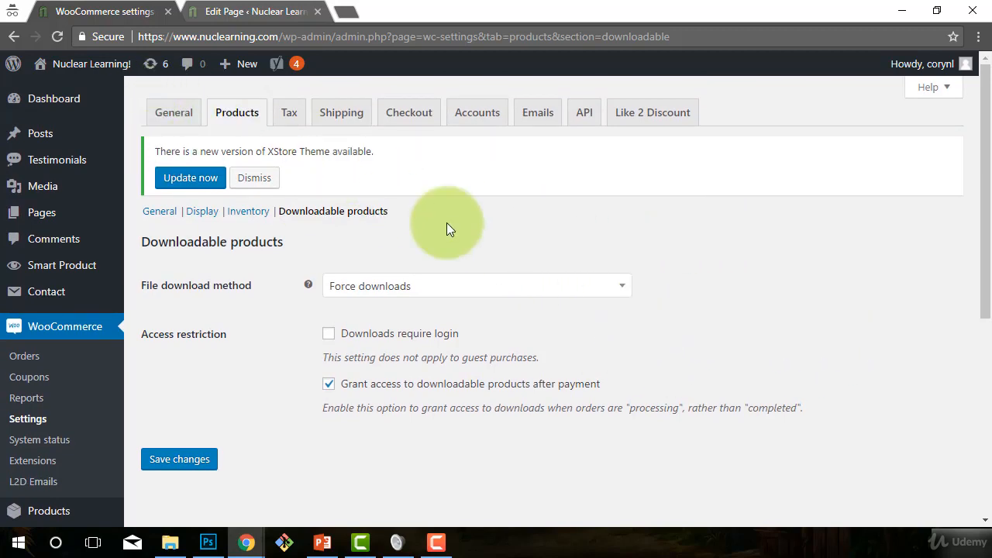
scroll(760, 296, down, 1)
scroll(744, 291, up, 1)
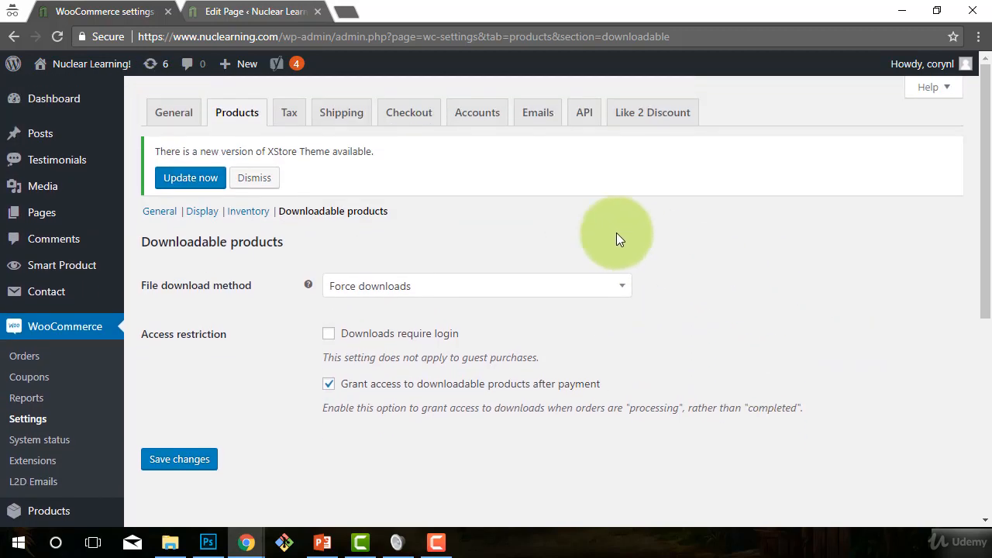
Step: Examine the available file download methods and the help text for this setting, keeping "Force downloads"
click(621, 285)
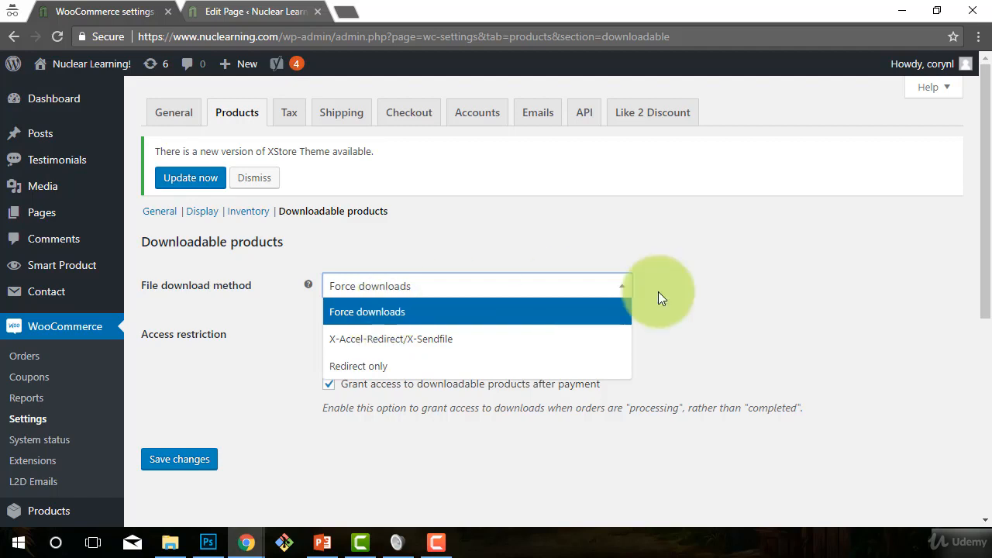
click(767, 296)
click(575, 295)
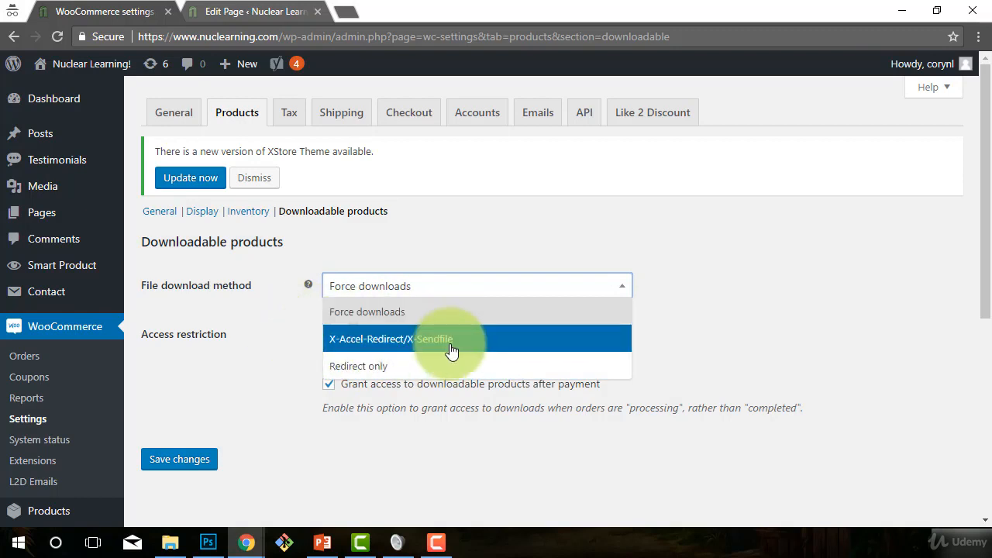
click(683, 324)
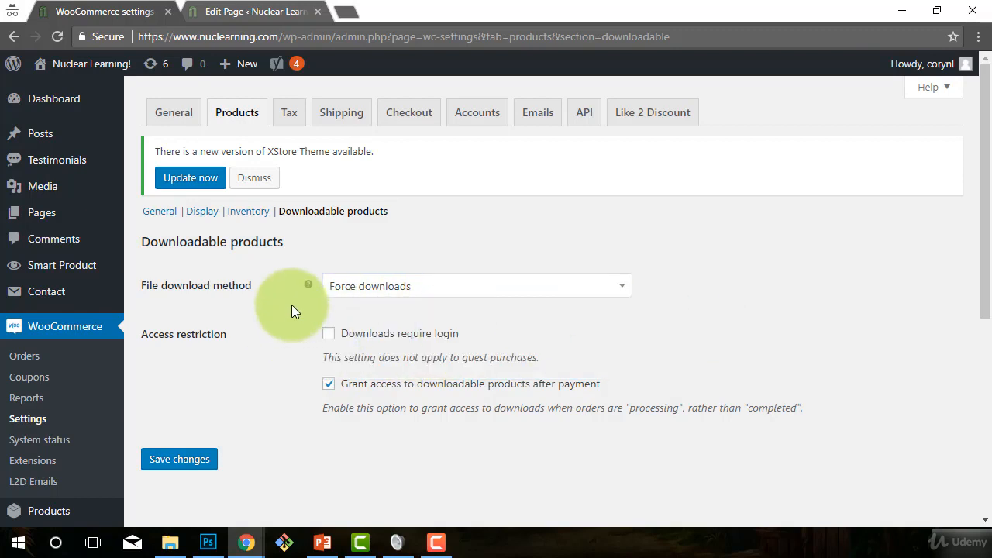
mouse_move(308, 283)
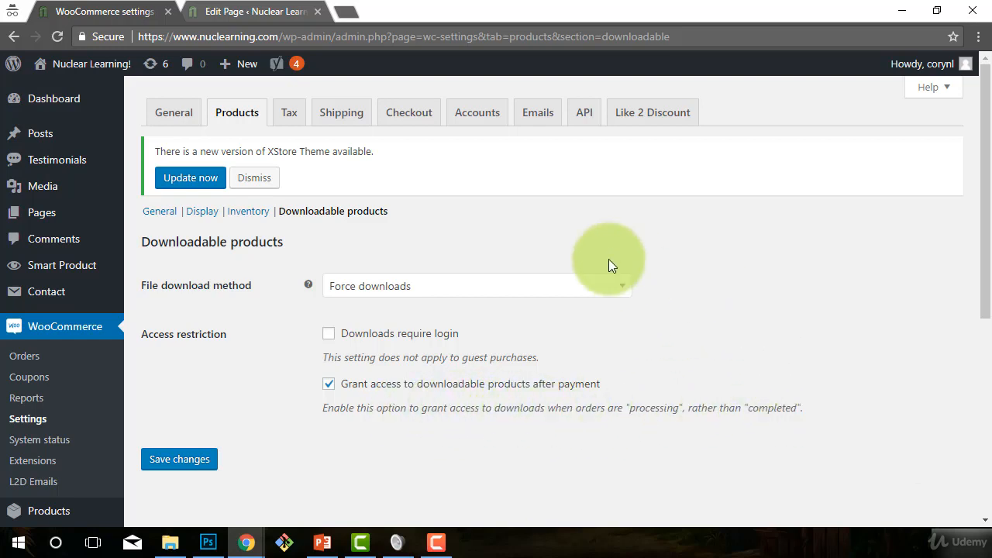
Step: Enable "Downloads require login" and save the downloadable products settings
click(330, 337)
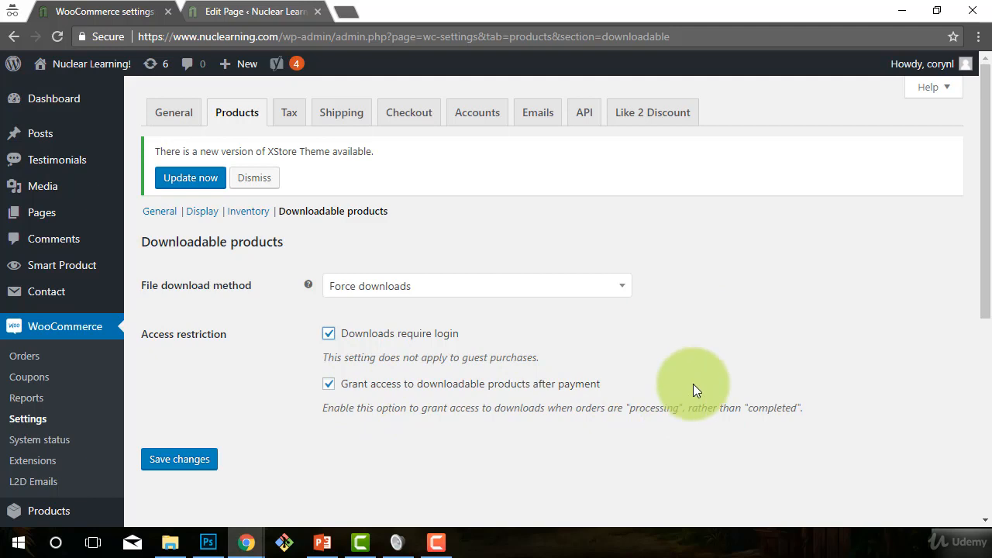
drag(693, 386, 340, 388)
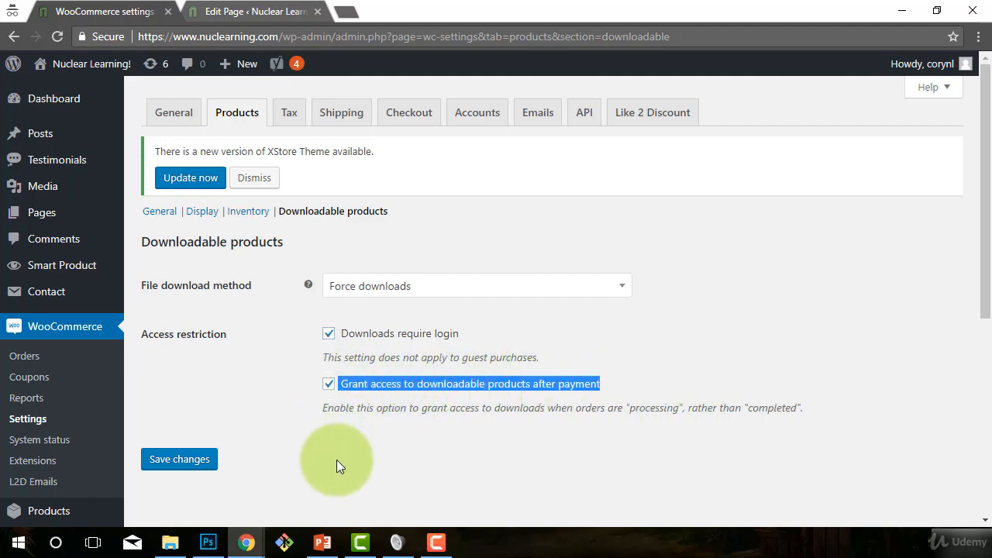
click(338, 462)
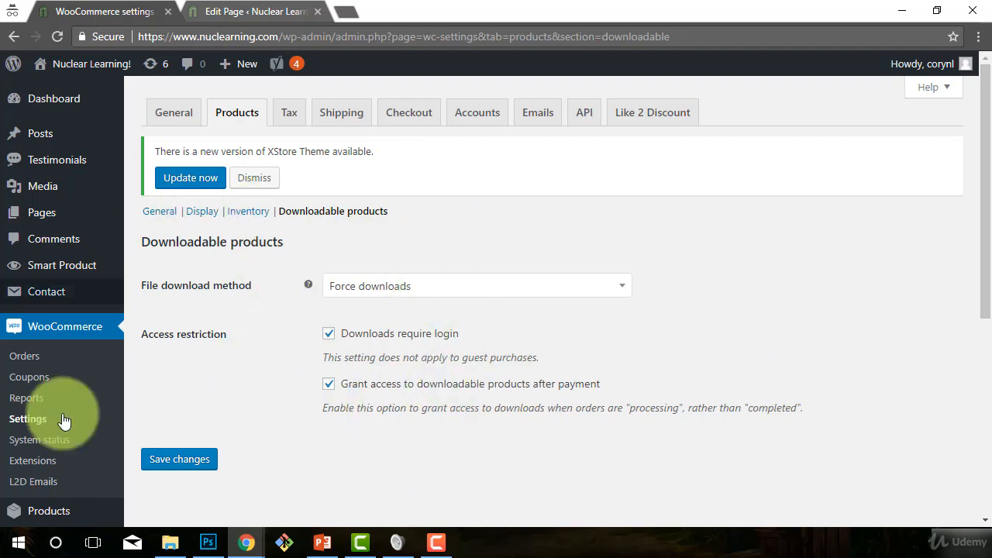
click(187, 464)
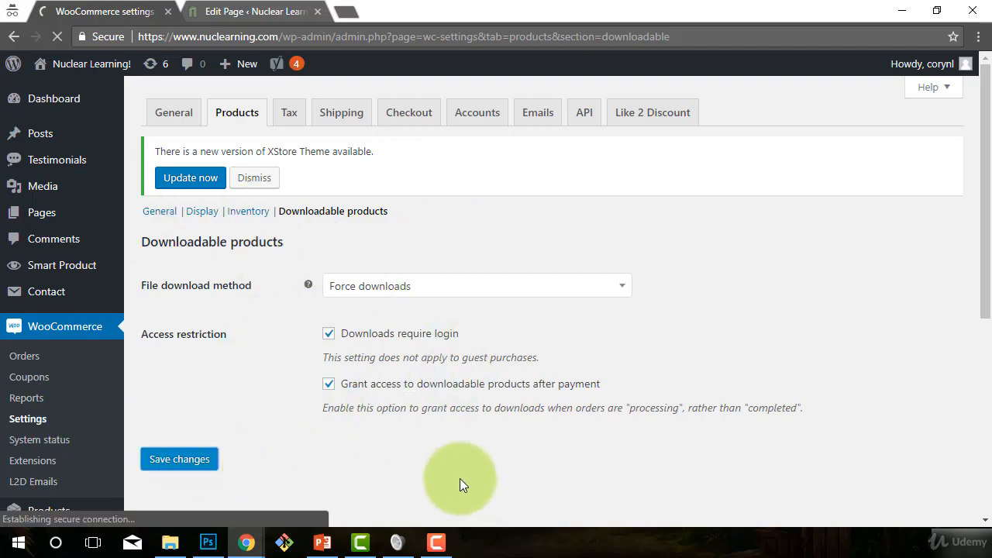